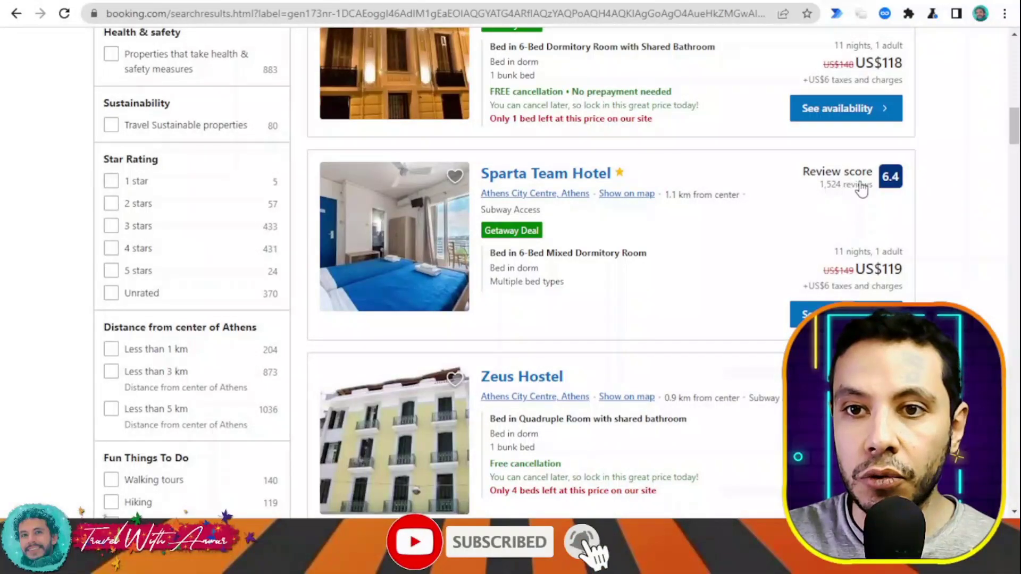
Browse the Athens accommodation results and open the listing for Thanasis Place.
scroll(854, 198, up, 5)
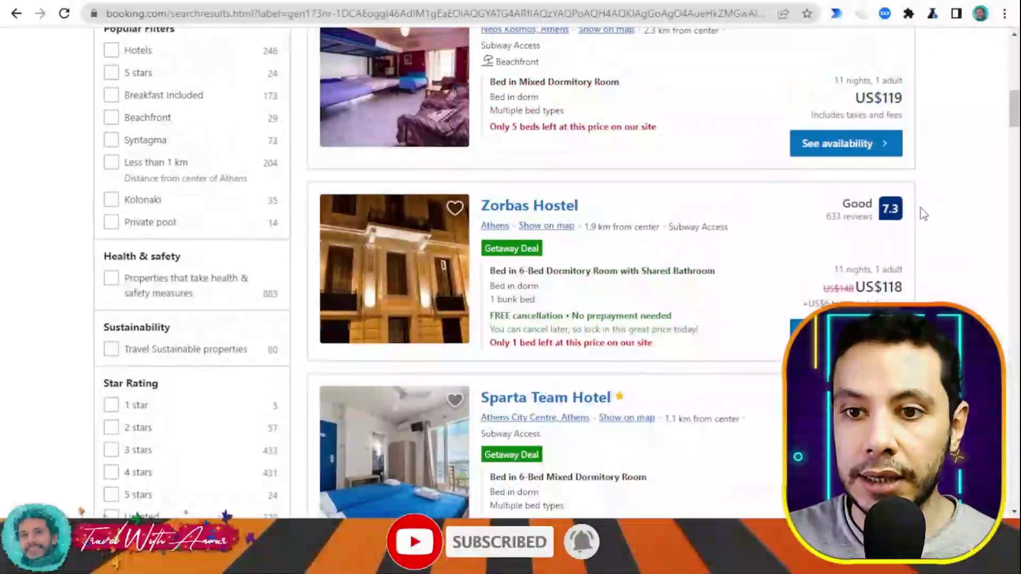
scroll(923, 221, up, 8)
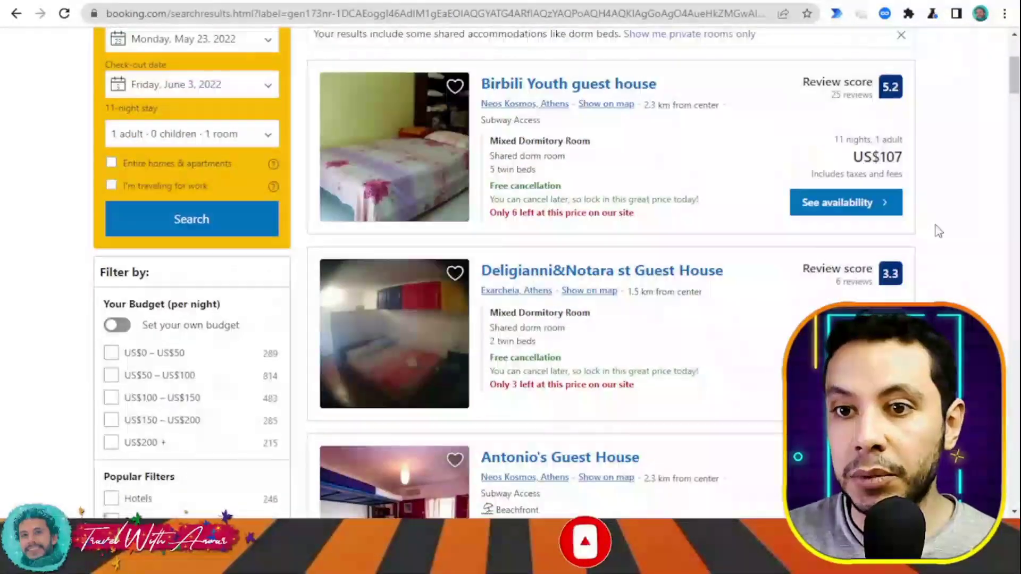
scroll(936, 229, up, 3)
scroll(937, 227, down, 15)
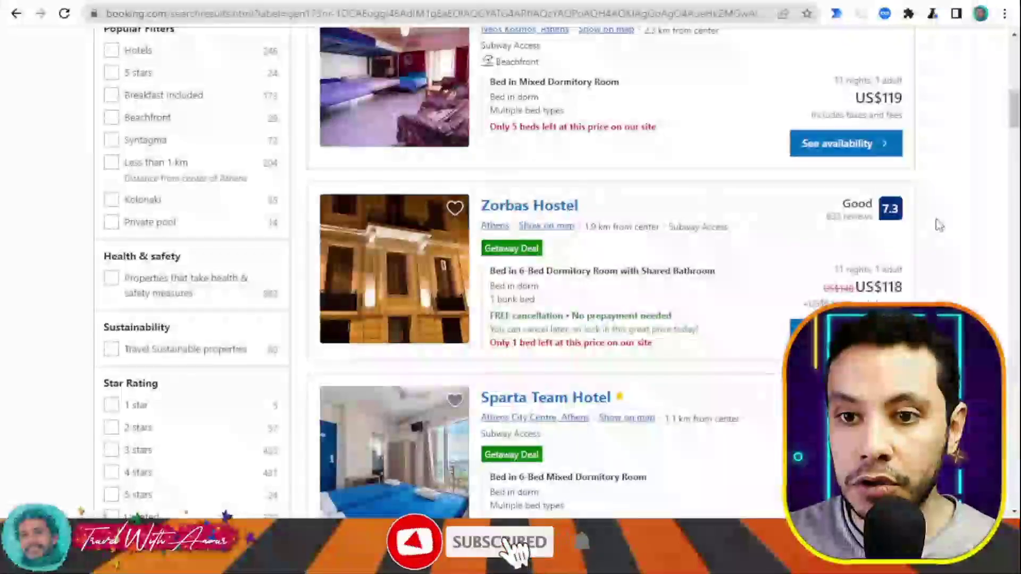
scroll(937, 223, down, 6)
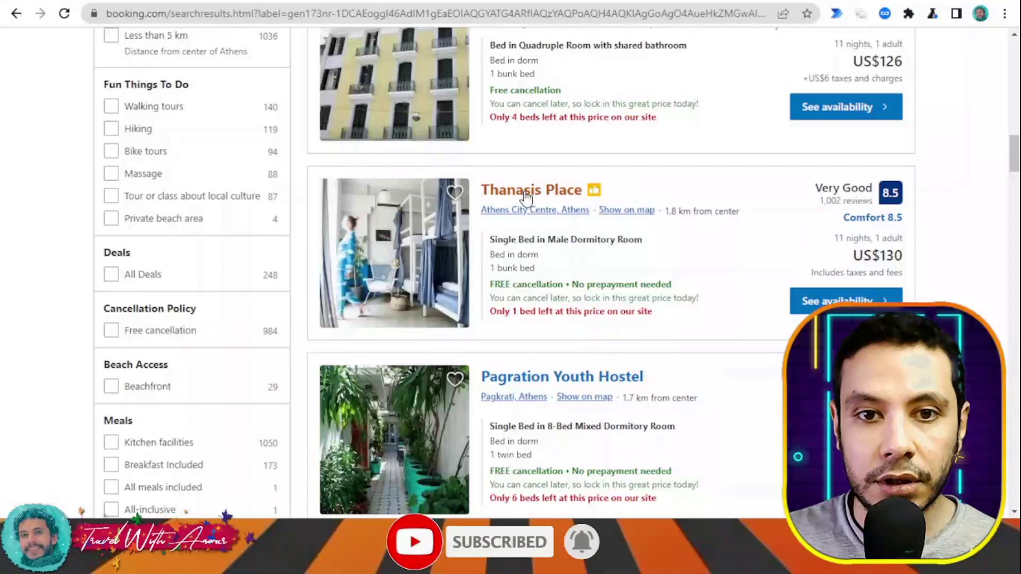
scroll(507, 123, down, 1)
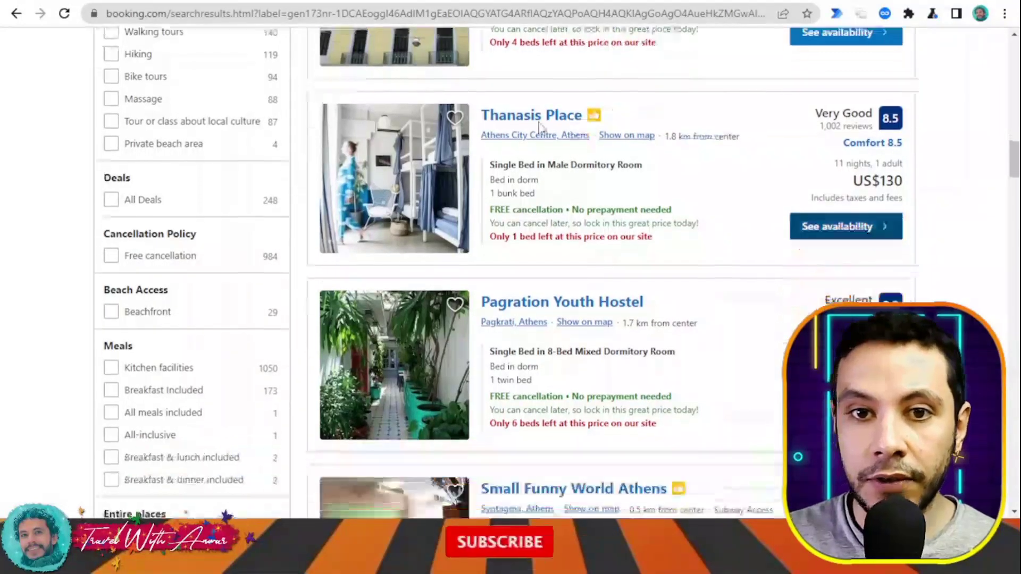
click(522, 121)
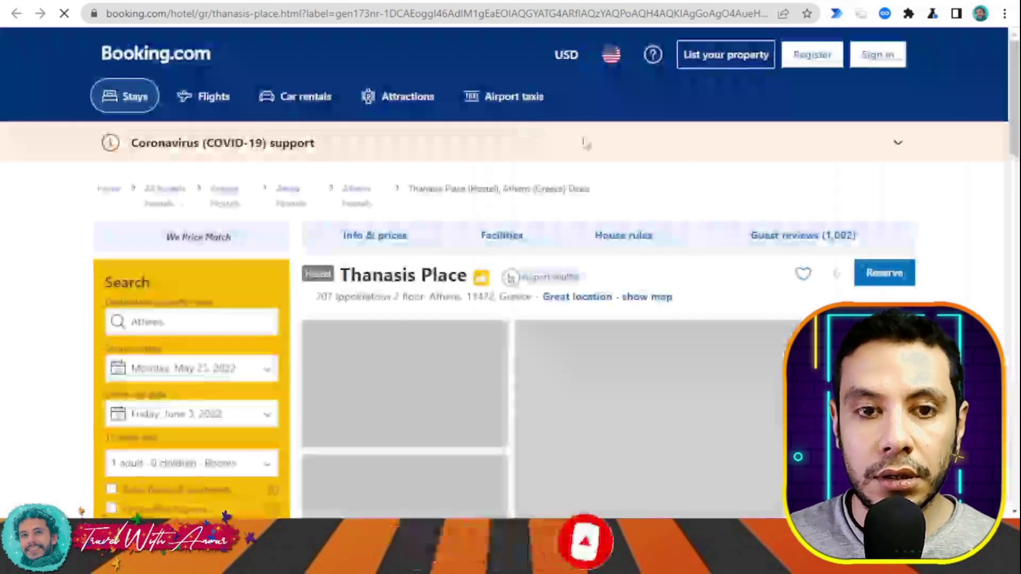
Review the Thanasis Place page and select 1 bed for the US$130 Single Bed in Male Dormitory Room option.
scroll(968, 192, down, 3)
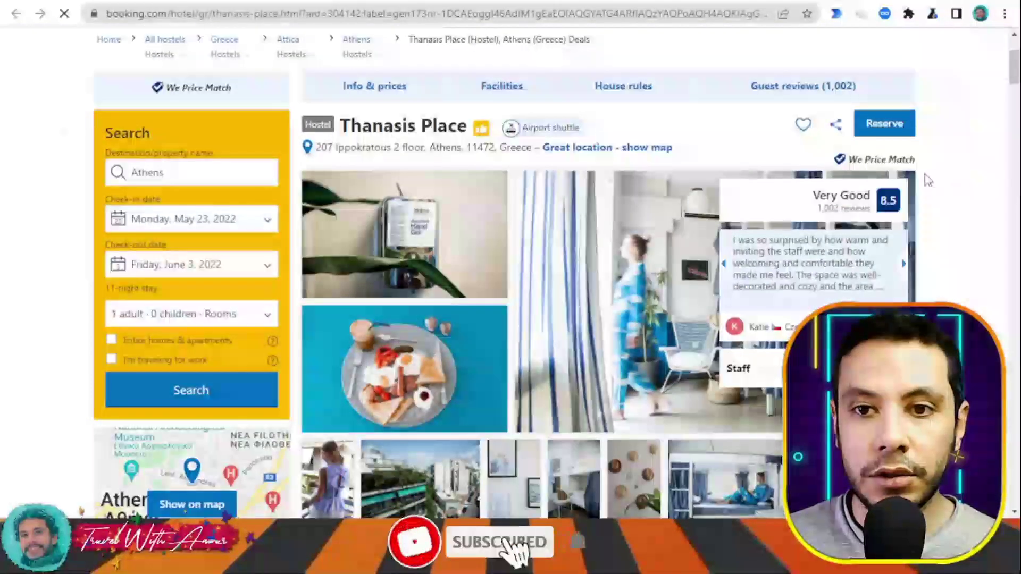
scroll(904, 186, down, 4)
scroll(659, 192, up, 3)
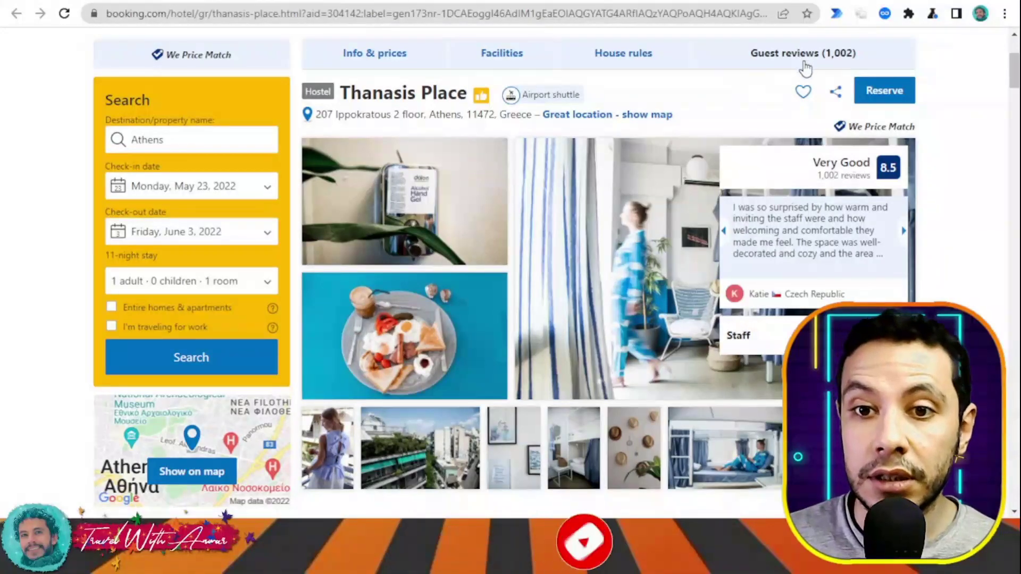
scroll(952, 112, down, 8)
scroll(956, 116, down, 4)
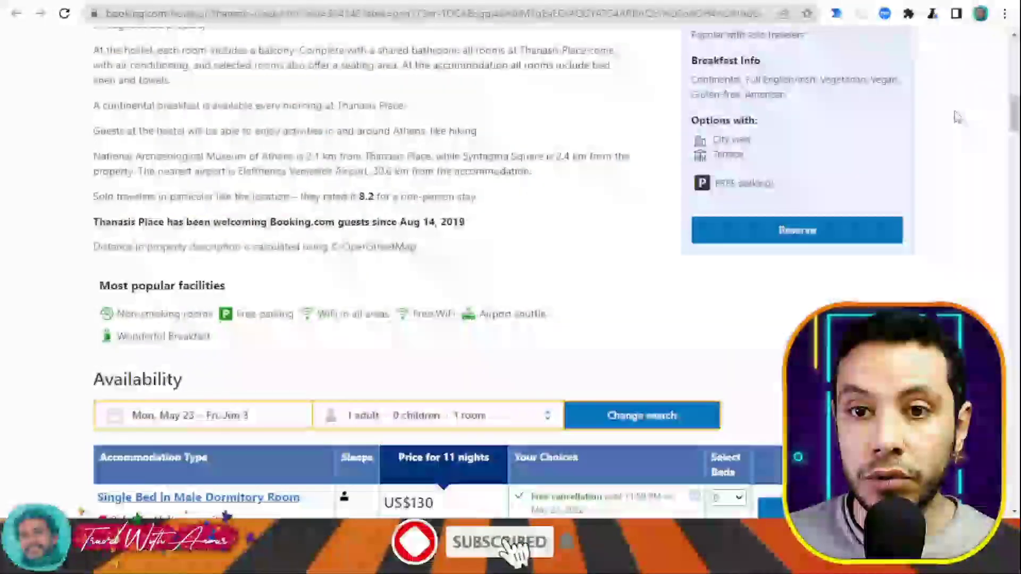
scroll(957, 117, down, 4)
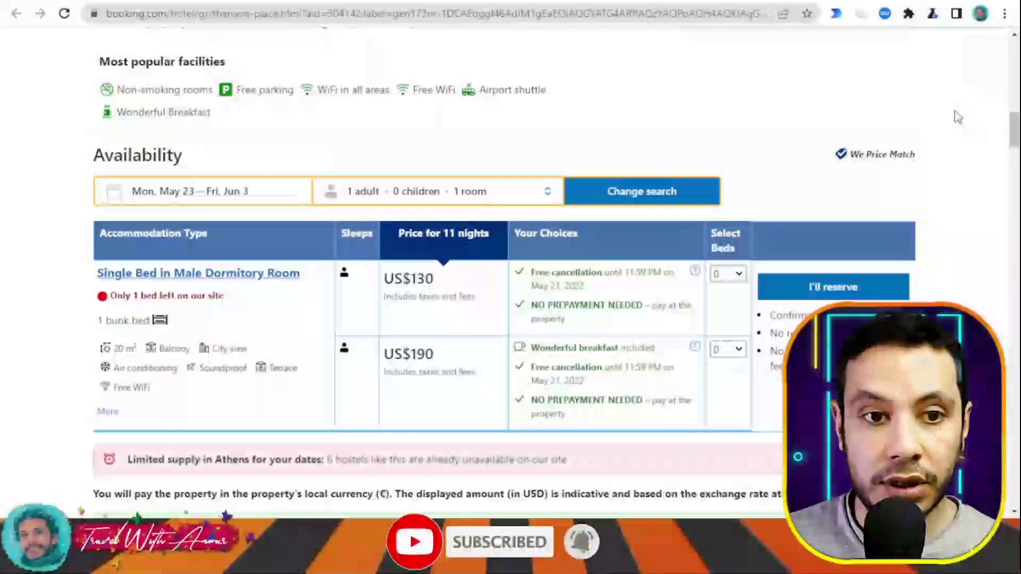
scroll(955, 111, down, 3)
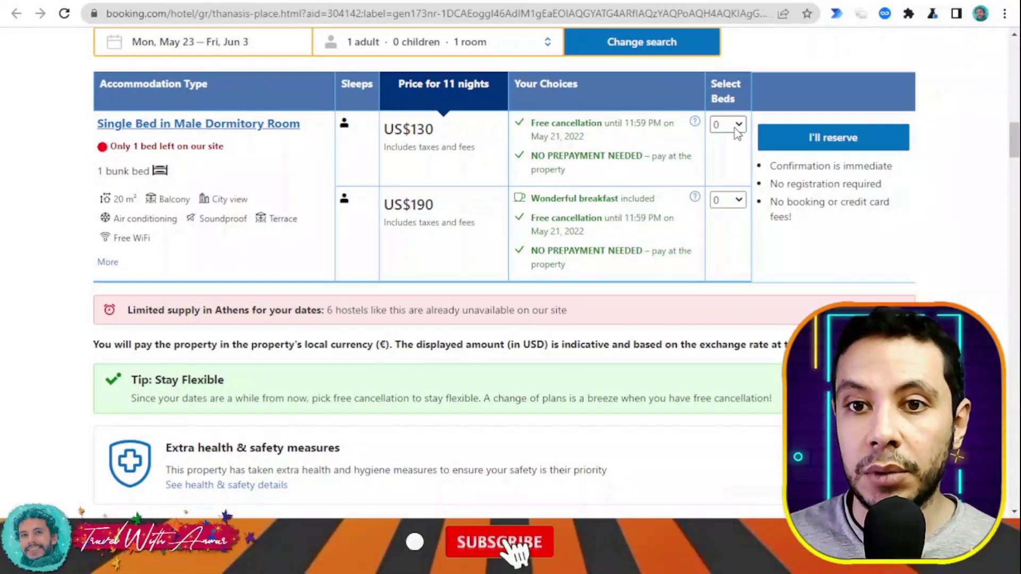
click(737, 163)
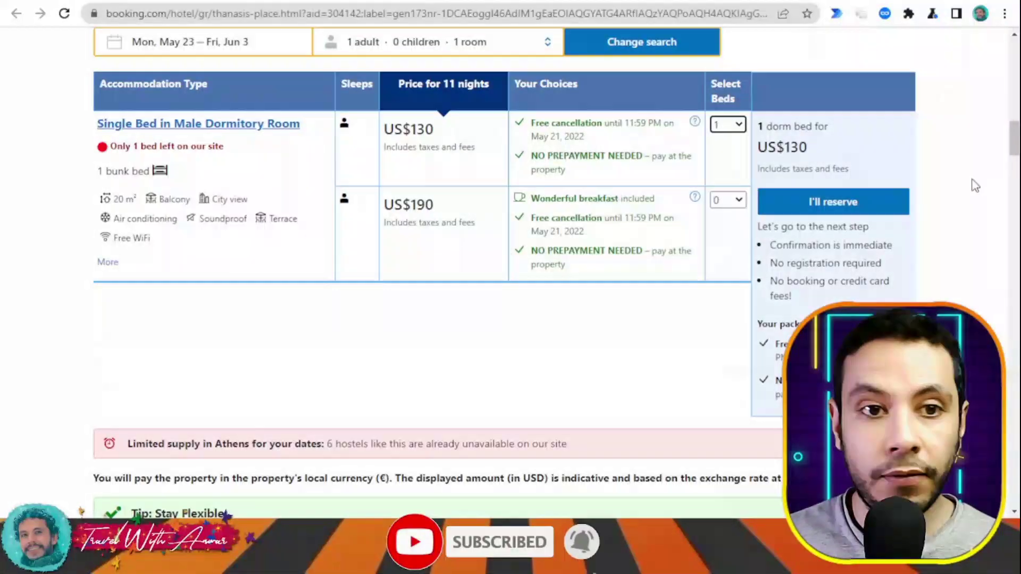
Reserve the selected male dormitory bed at Thanasis Place to reach the booking details form.
scroll(974, 186, down, 2)
scroll(180, 166, up, 2)
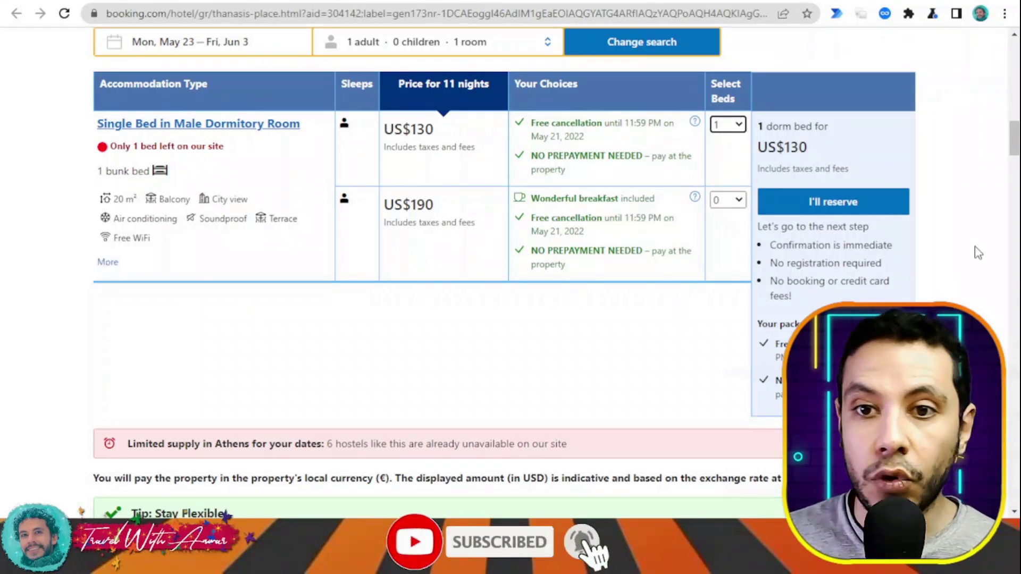
scroll(966, 226, down, 3)
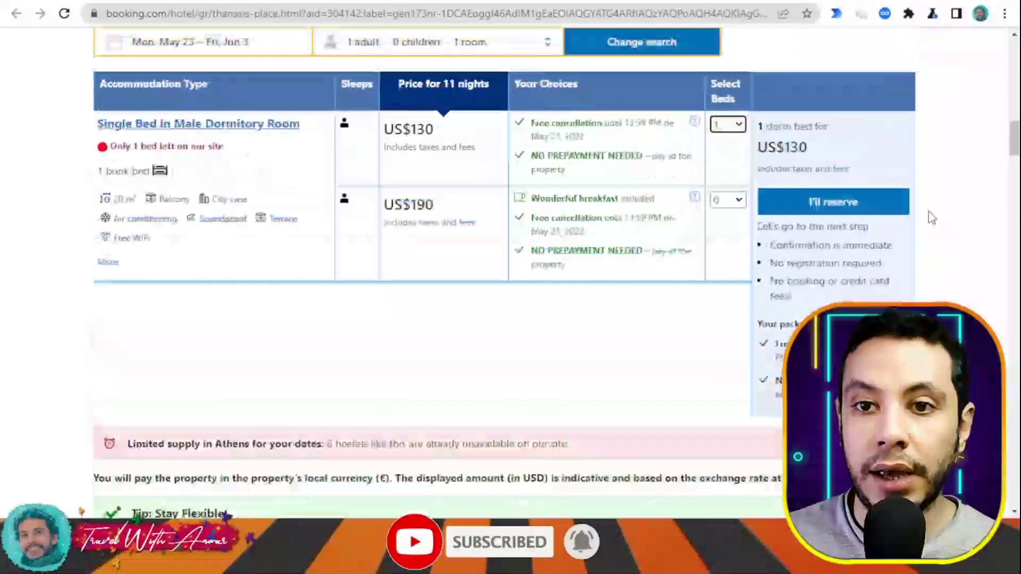
mouse_move(851, 210)
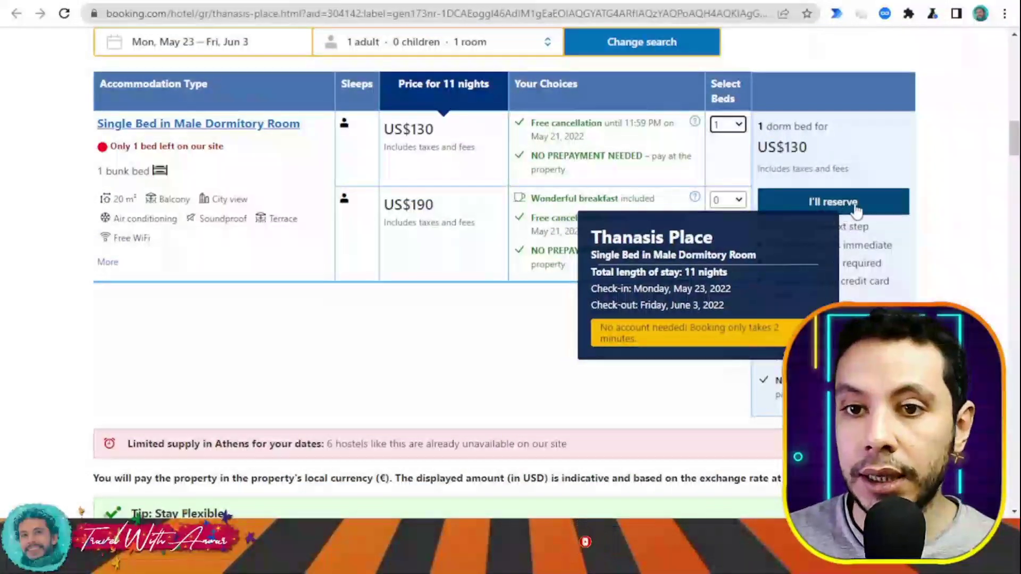
click(855, 206)
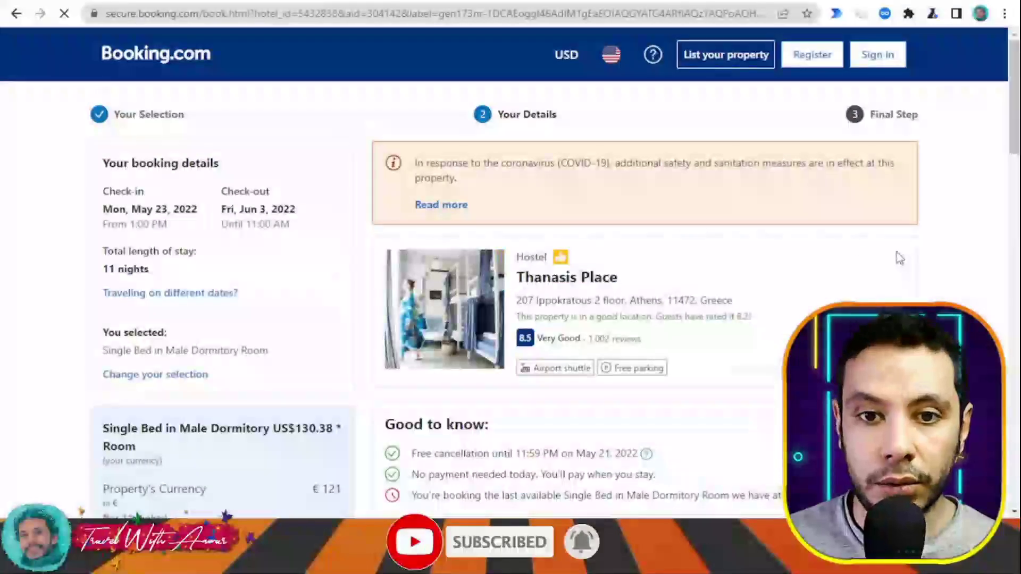
Examine the booking summary, cancellation and payment terms, and the required guest details on the reservation form.
scroll(854, 247, down, 3)
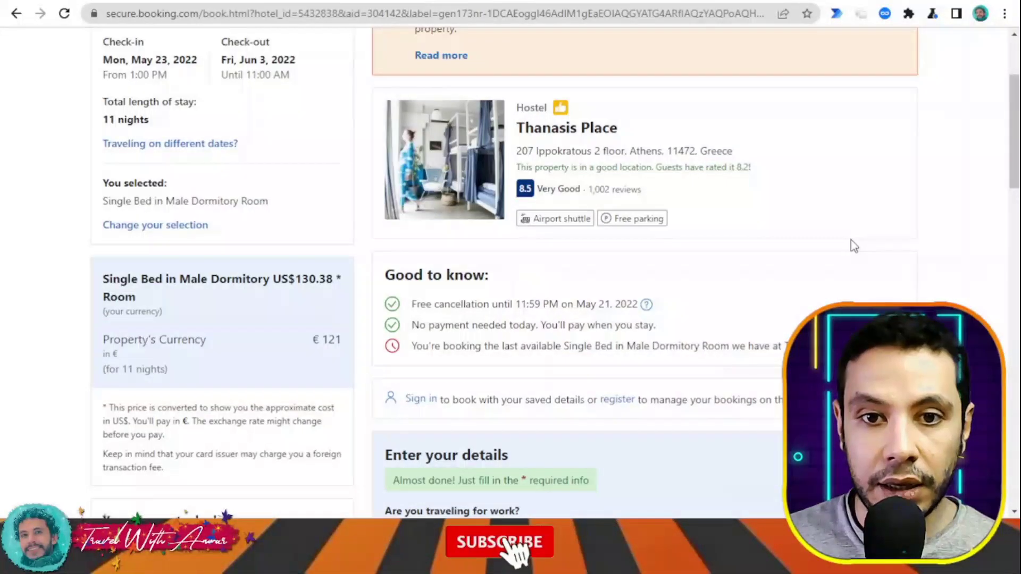
scroll(604, 245, down, 1)
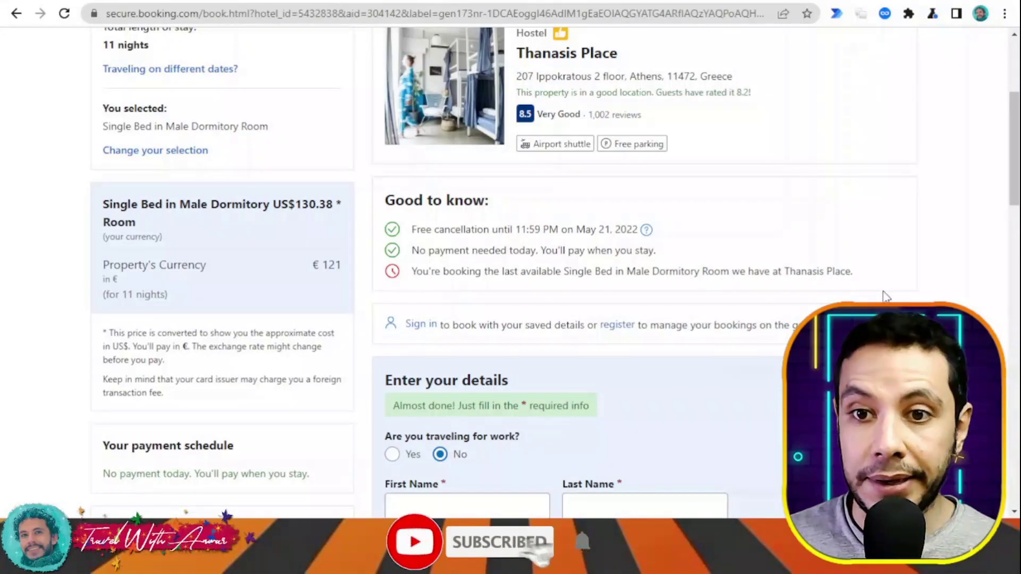
scroll(884, 296, down, 5)
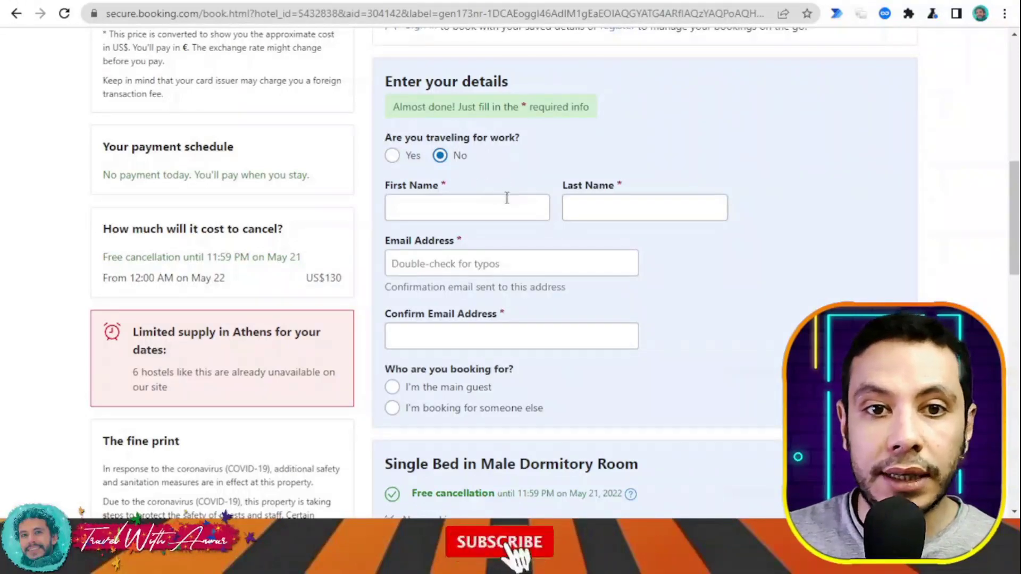
scroll(505, 198, down, 2)
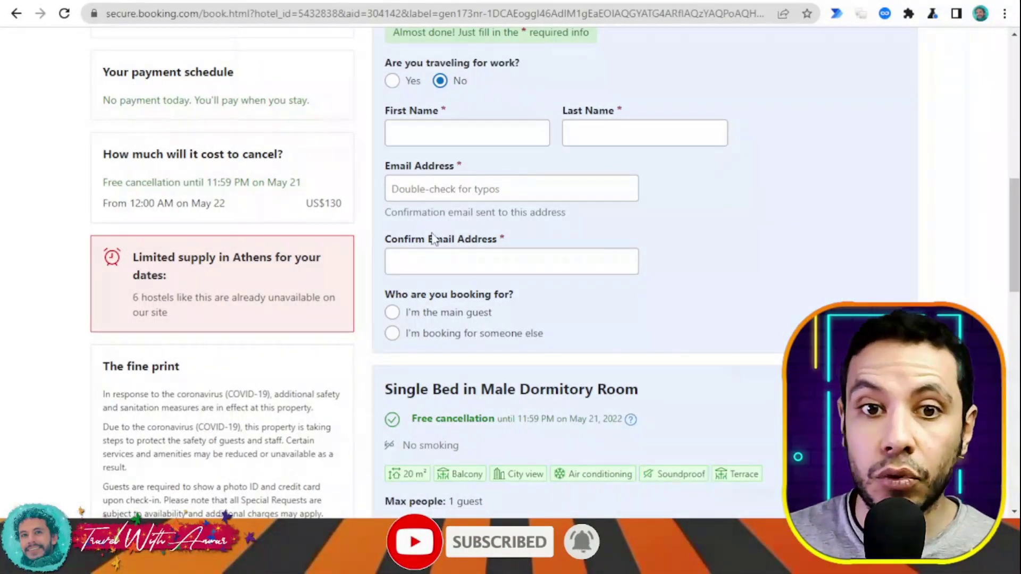
scroll(597, 232, down, 5)
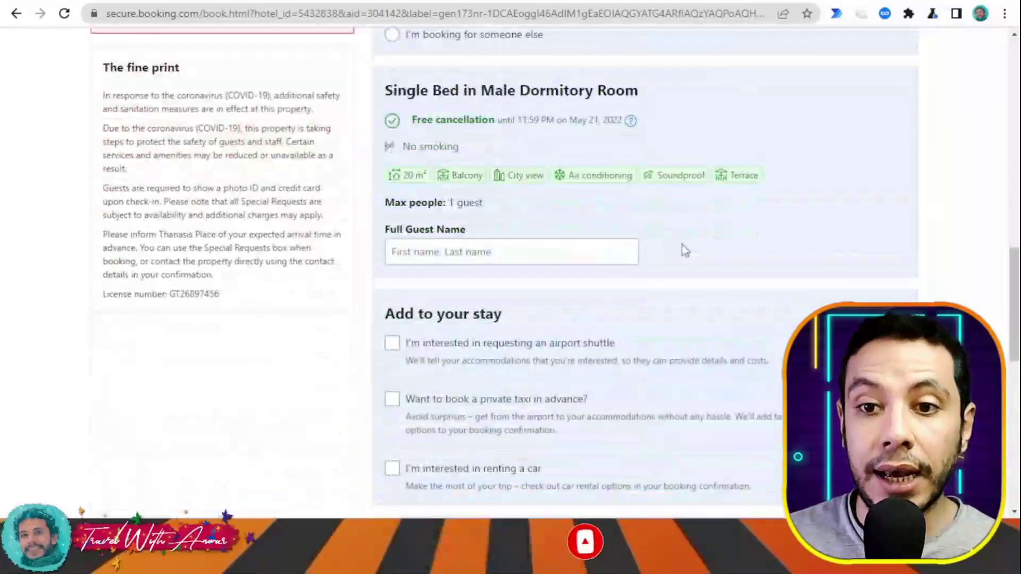
scroll(685, 251, up, 9)
scroll(686, 250, up, 7)
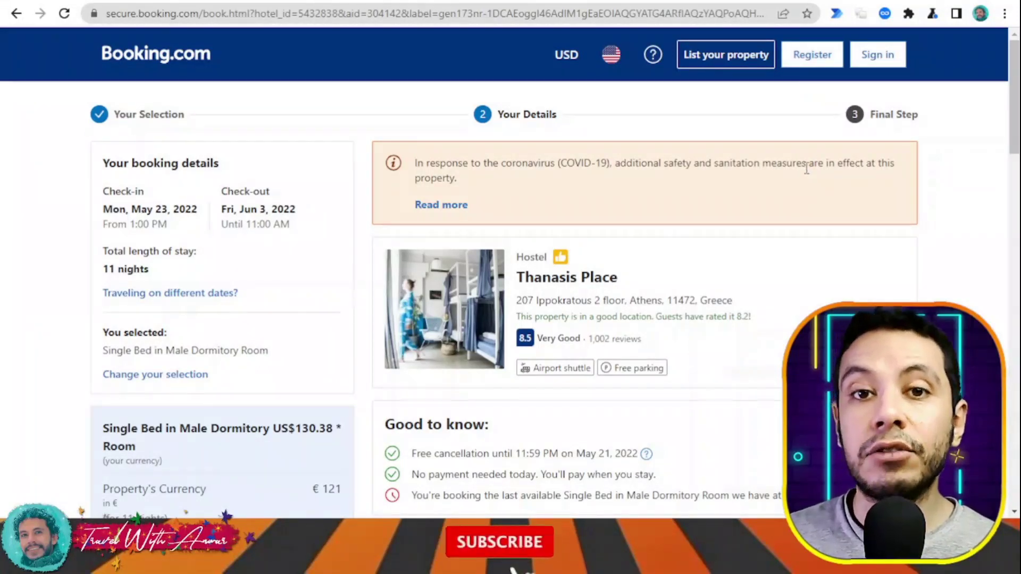
Examine the add-ons, special requests and arrival time sections of the reservation form, and dismiss the reminder pop-up.
scroll(786, 288, down, 15)
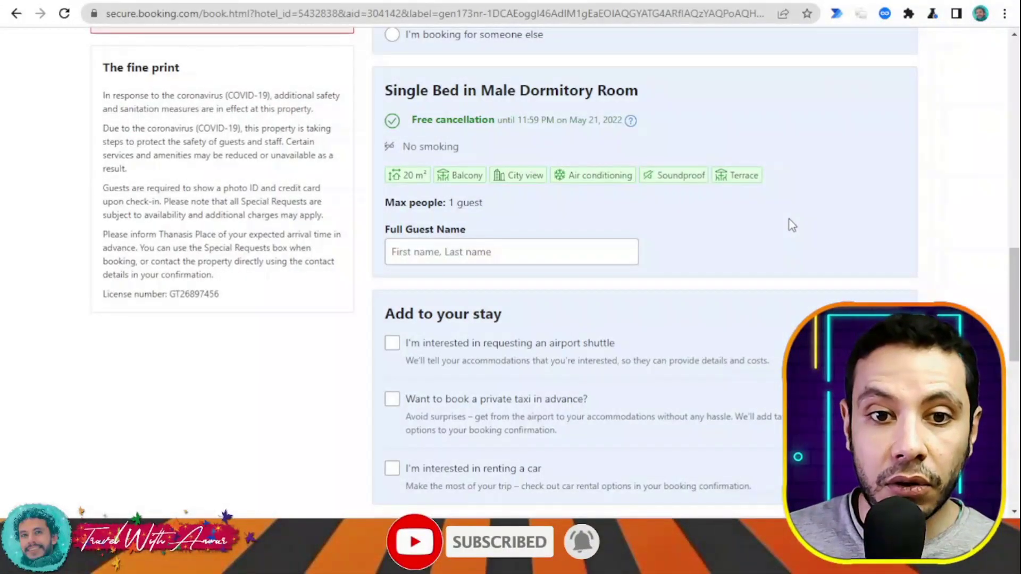
scroll(790, 219, down, 3)
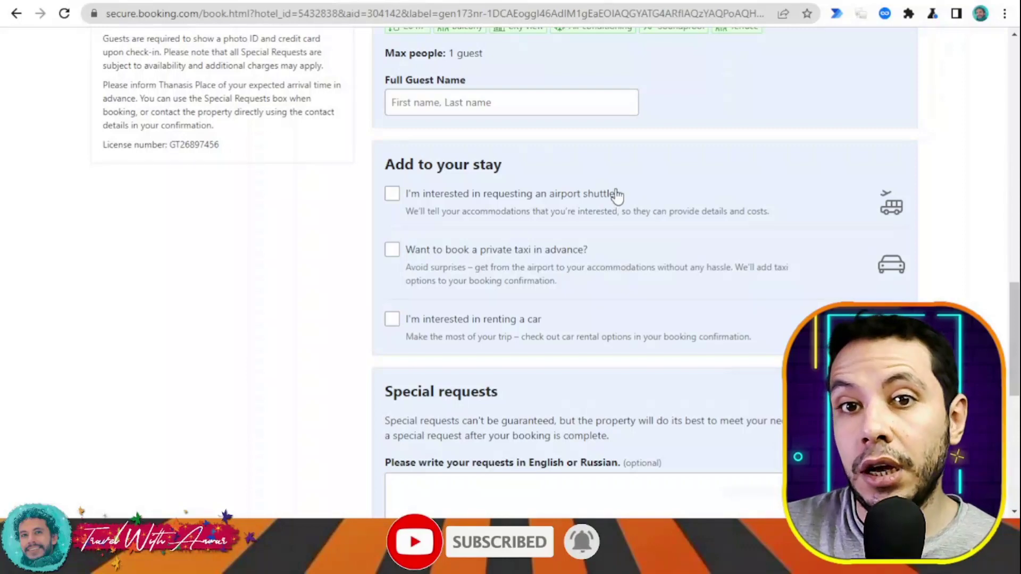
scroll(628, 205, down, 4)
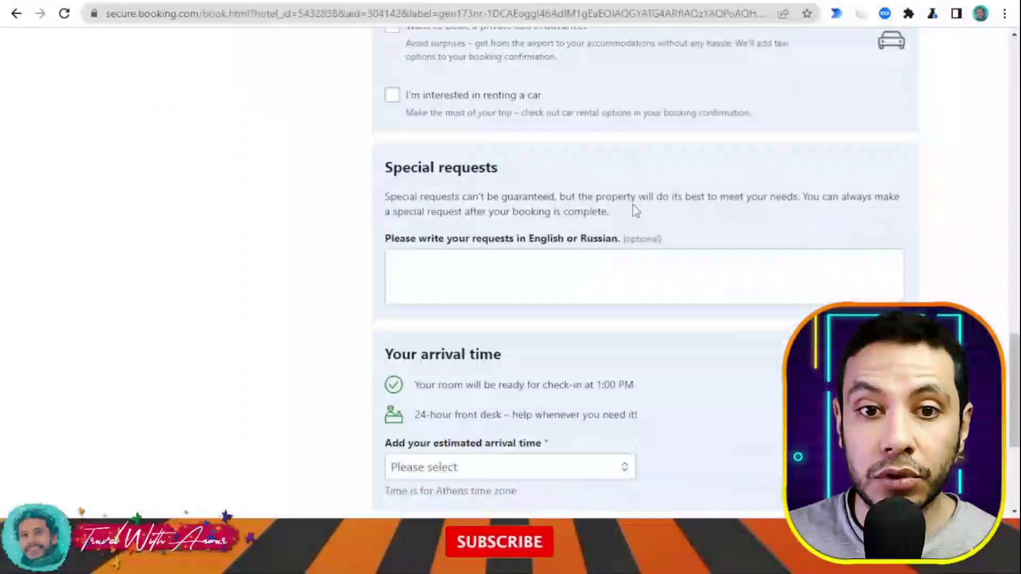
scroll(634, 206, down, 3)
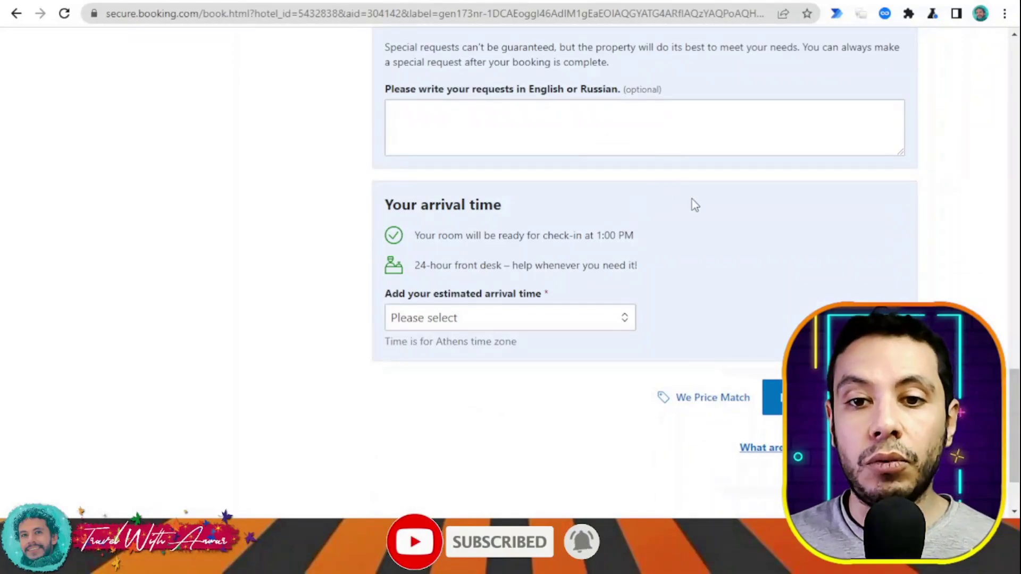
scroll(716, 205, up, 15)
scroll(717, 210, down, 10)
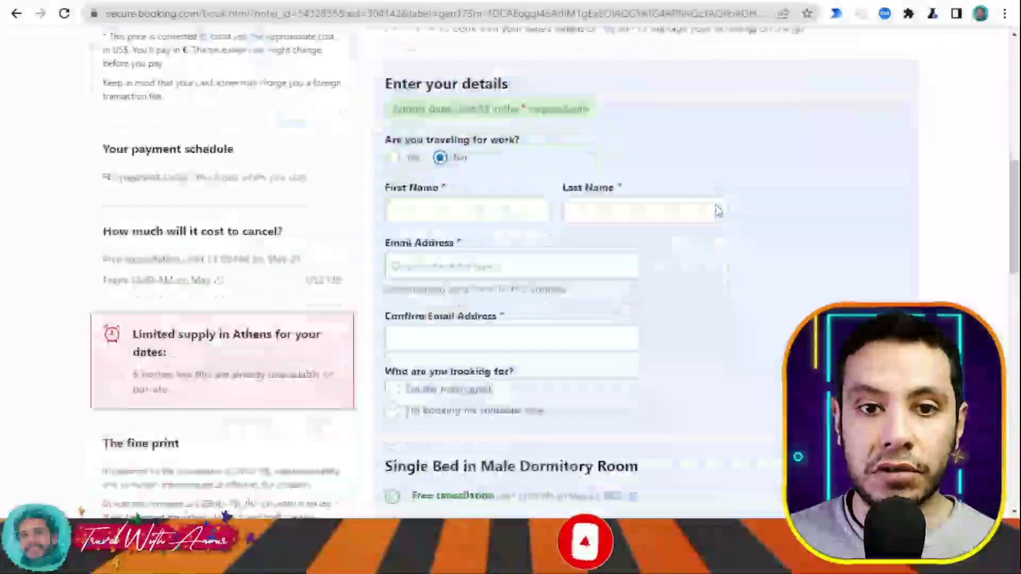
scroll(543, 248, down, 10)
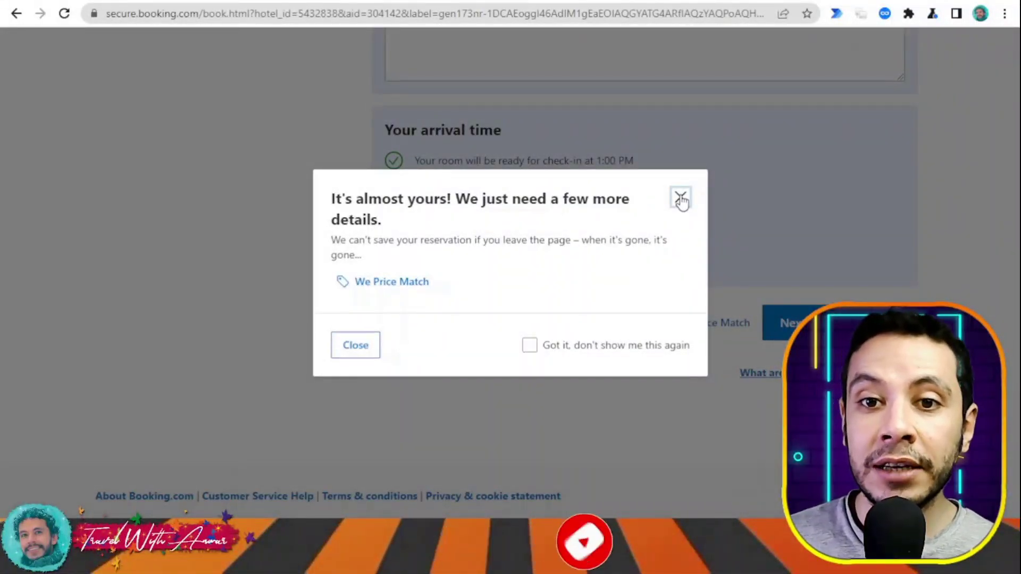
click(680, 199)
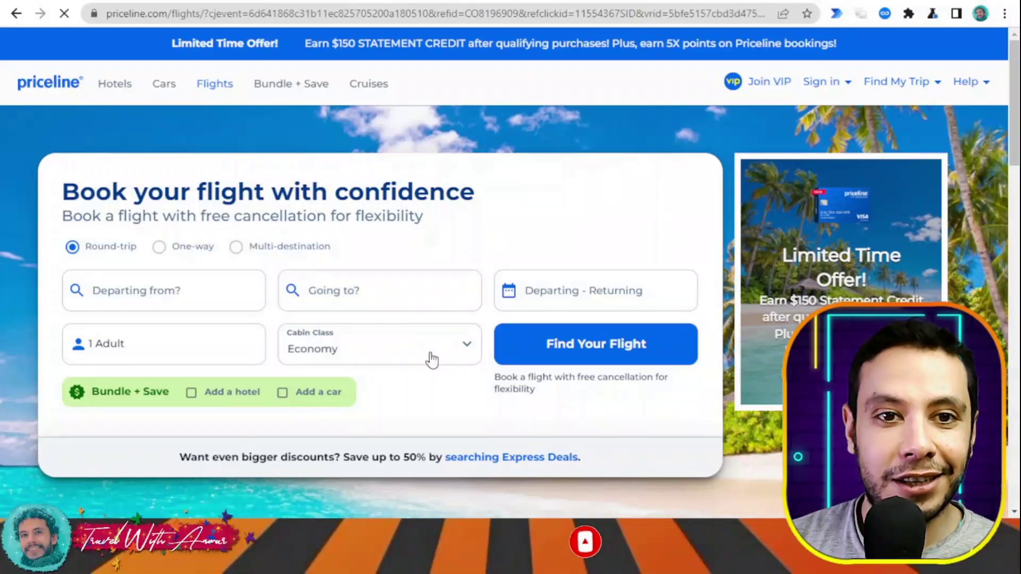
In Priceline's flight search, set the departure to New Delhi, India (DEL) and the destination to Colombo, Sri Lanka (CMB).
scroll(168, 220, down, 2)
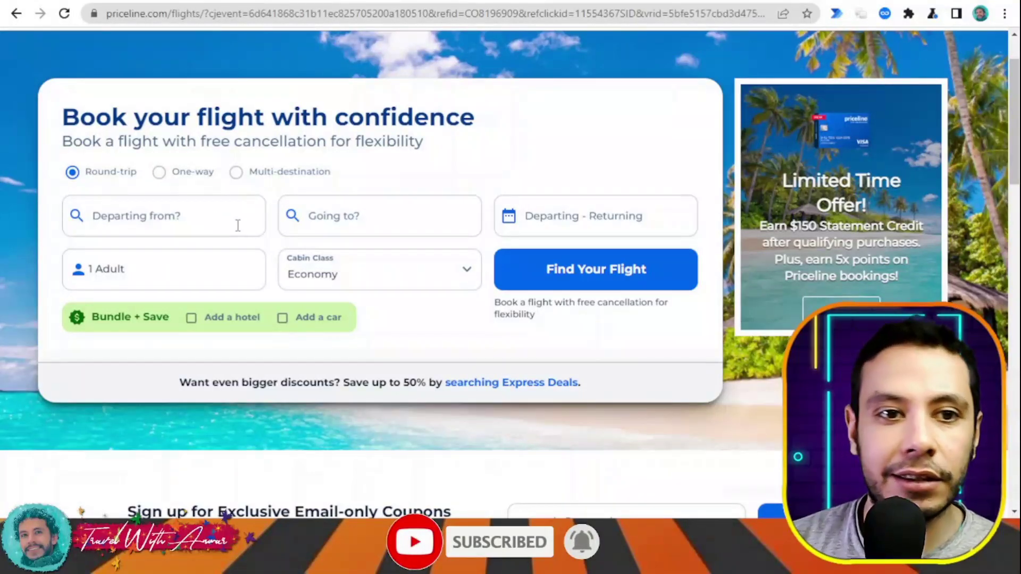
click(201, 216)
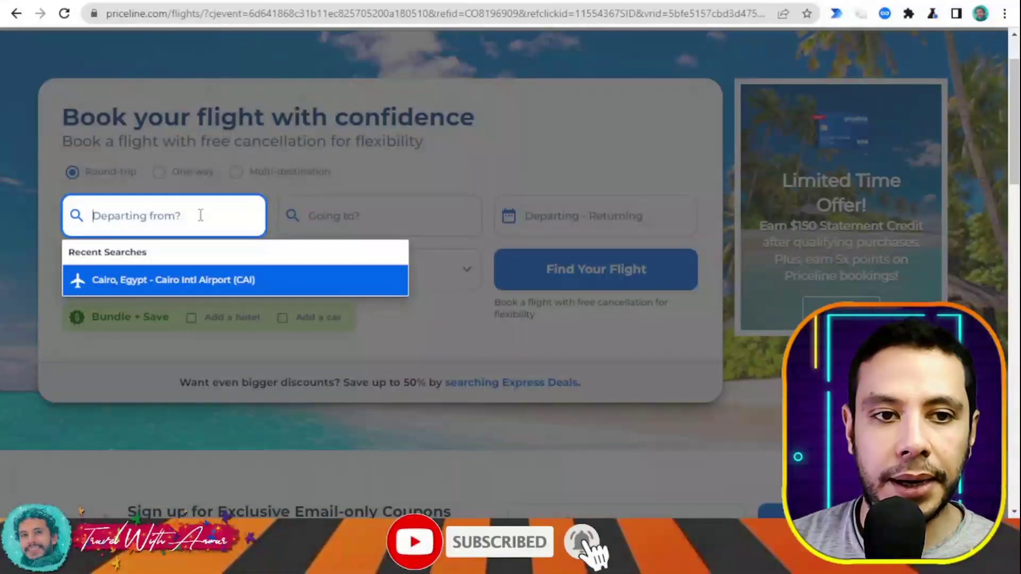
text(delhi)
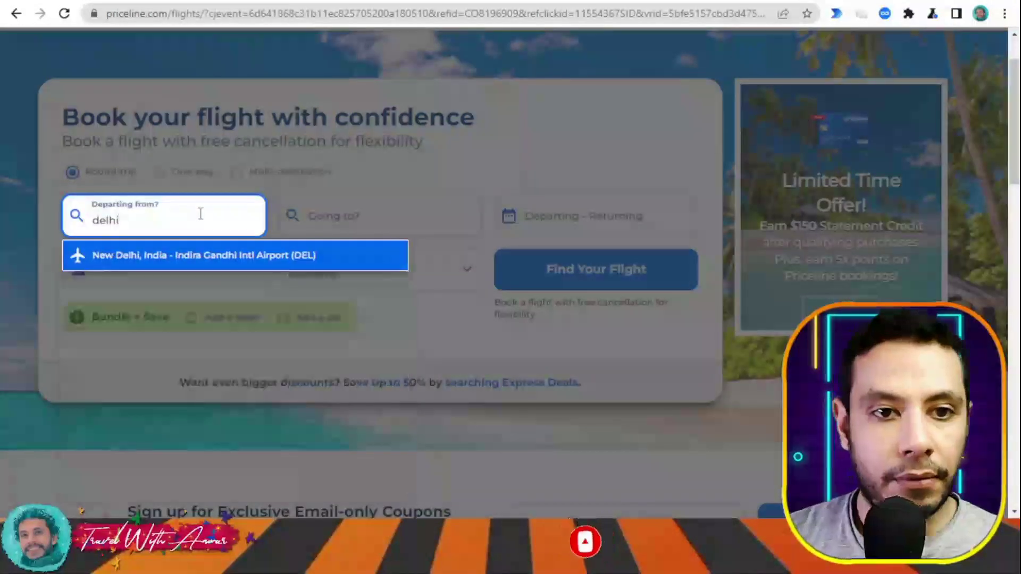
click(215, 256)
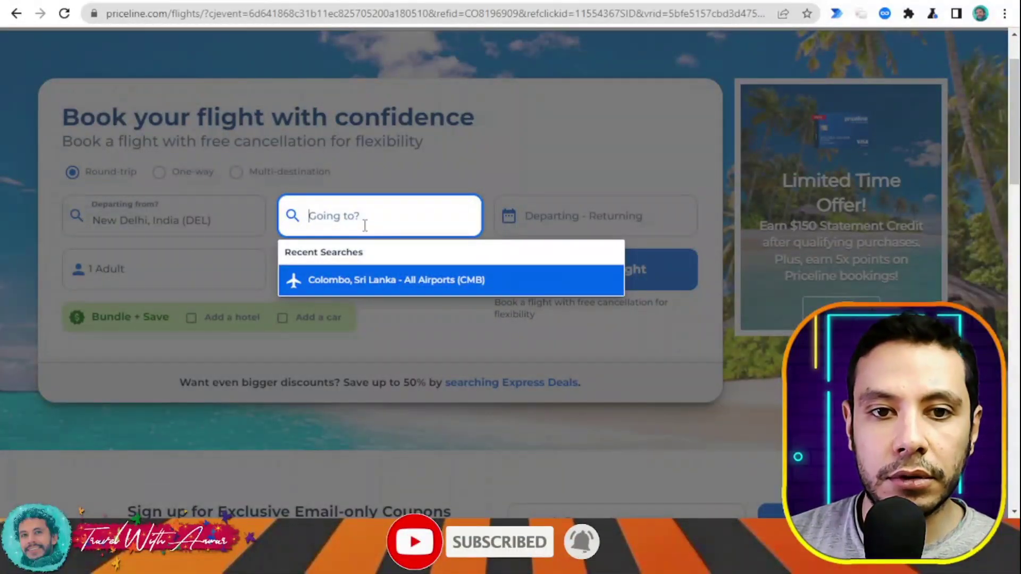
click(394, 280)
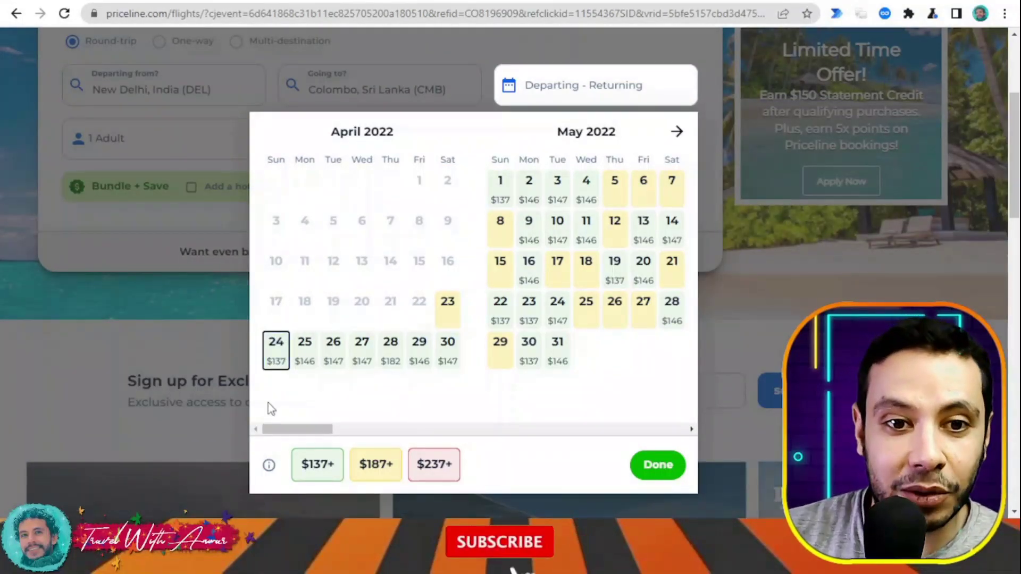
Set the travel dates to 04/24/2022 – 05/23/2022 and run the round-trip flight search.
click(277, 364)
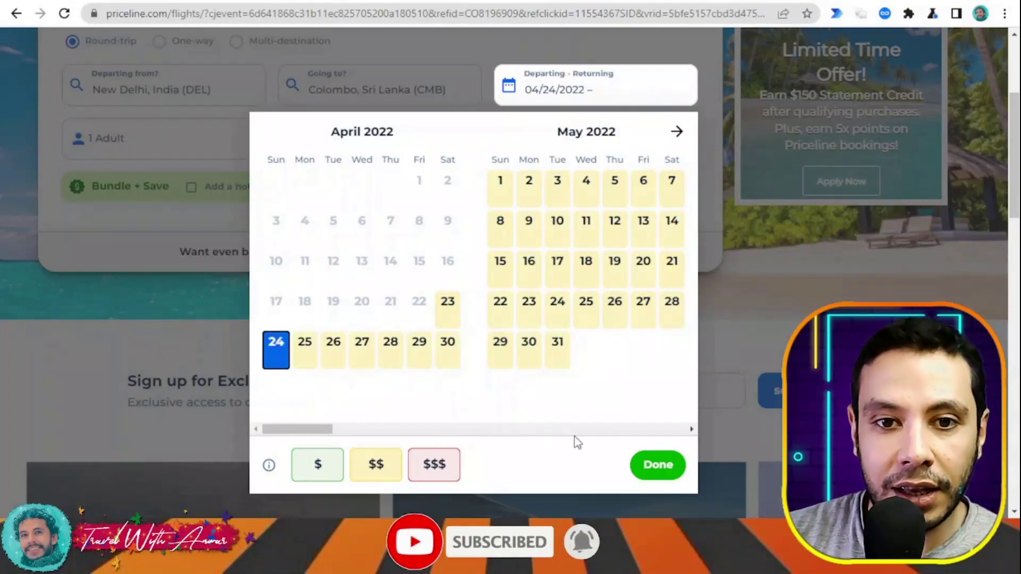
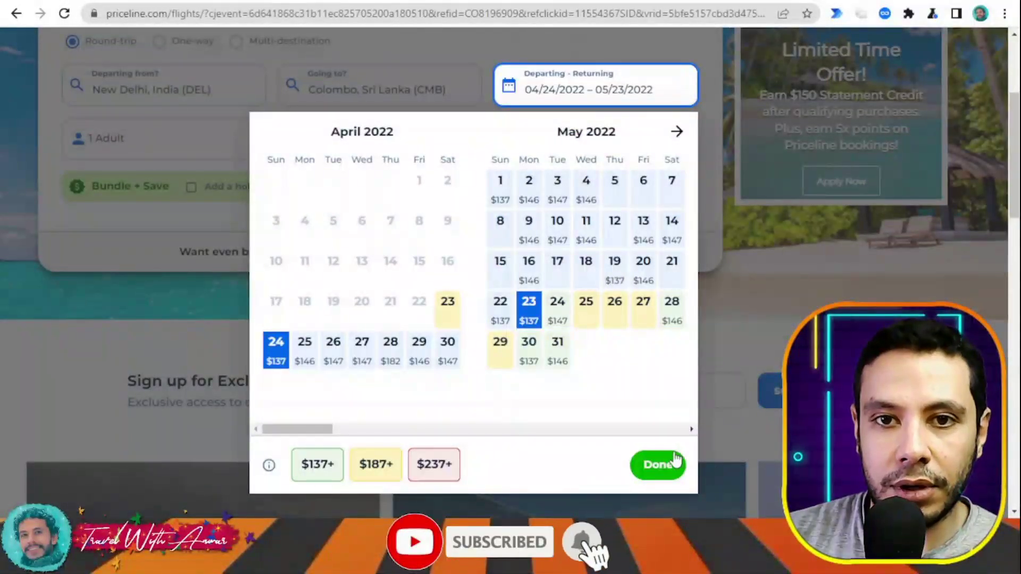
click(659, 466)
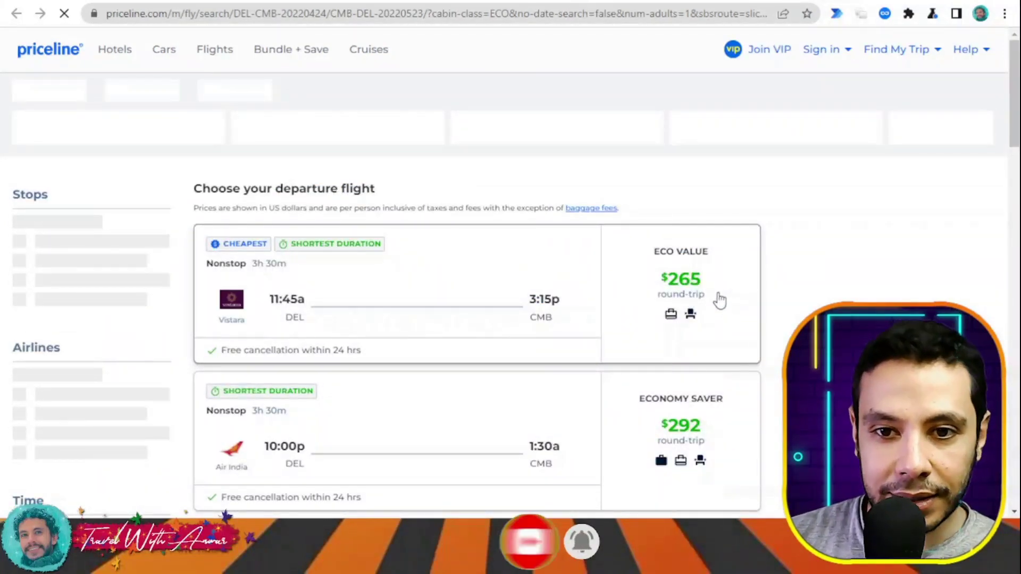
Compare the departure flights and select the cheapest nonstop Vistara flight leaving DEL at 11:45a.
scroll(718, 300, down, 3)
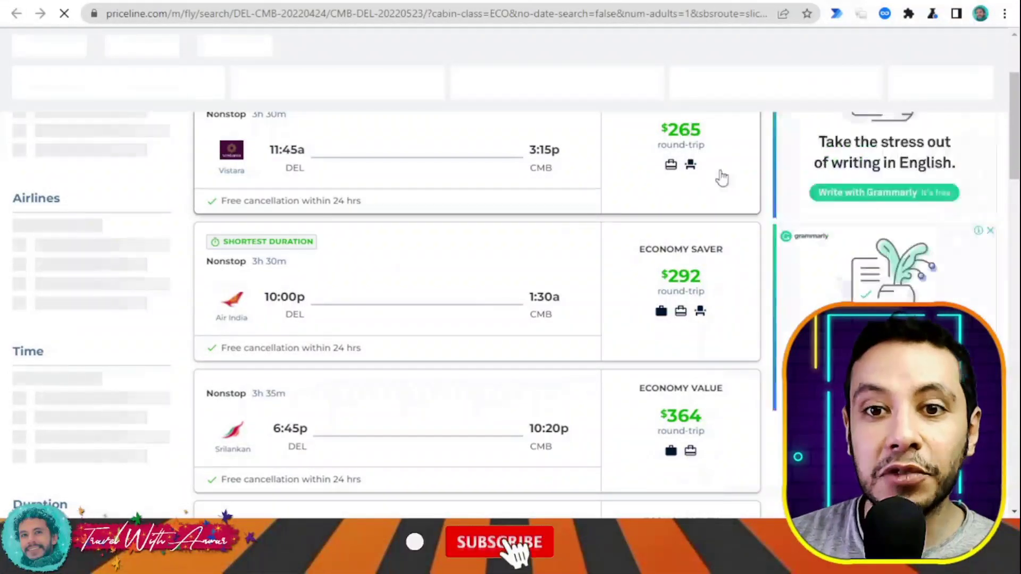
scroll(702, 159, up, 1)
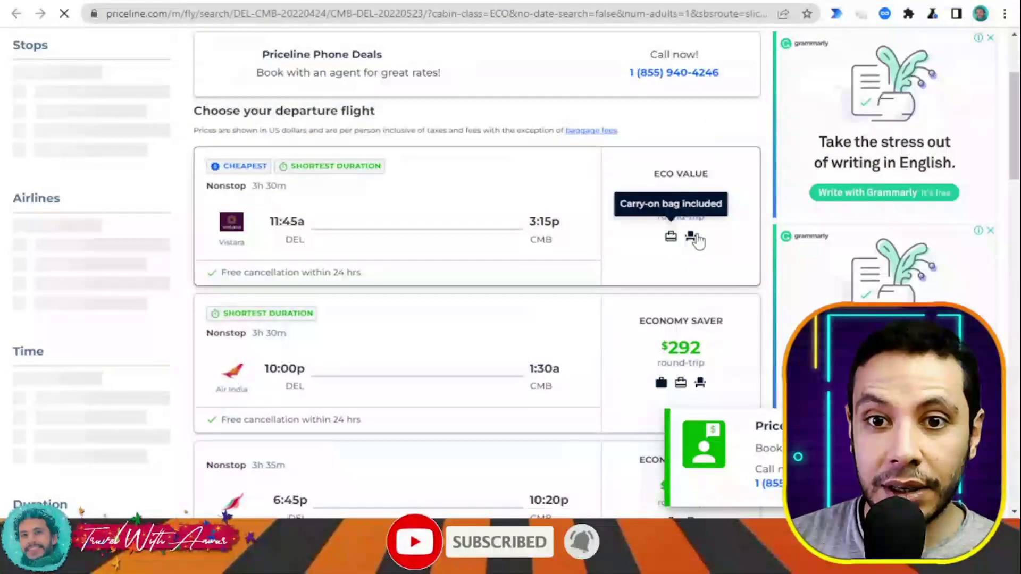
scroll(715, 225, up, 1)
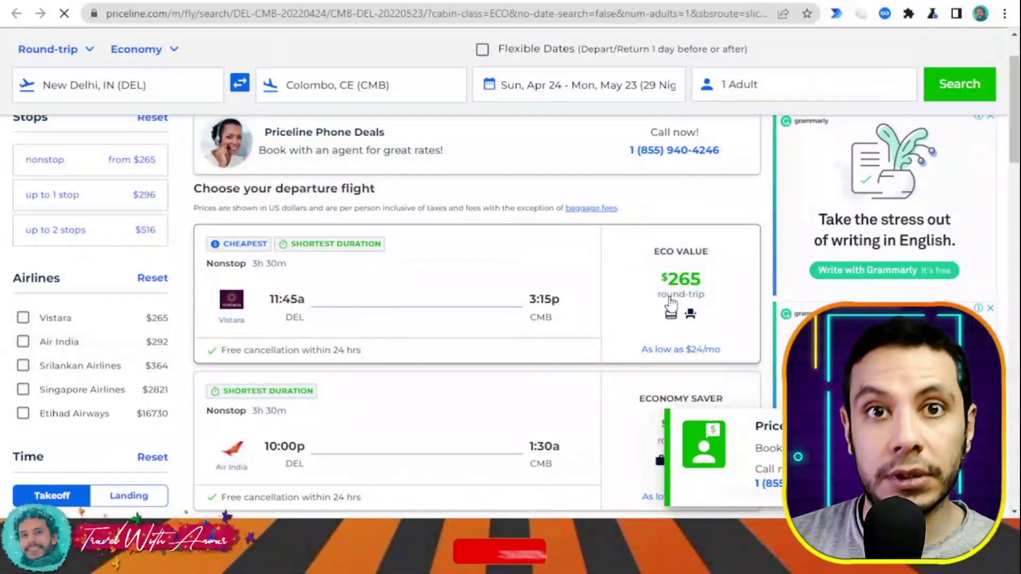
scroll(684, 298, down, 1)
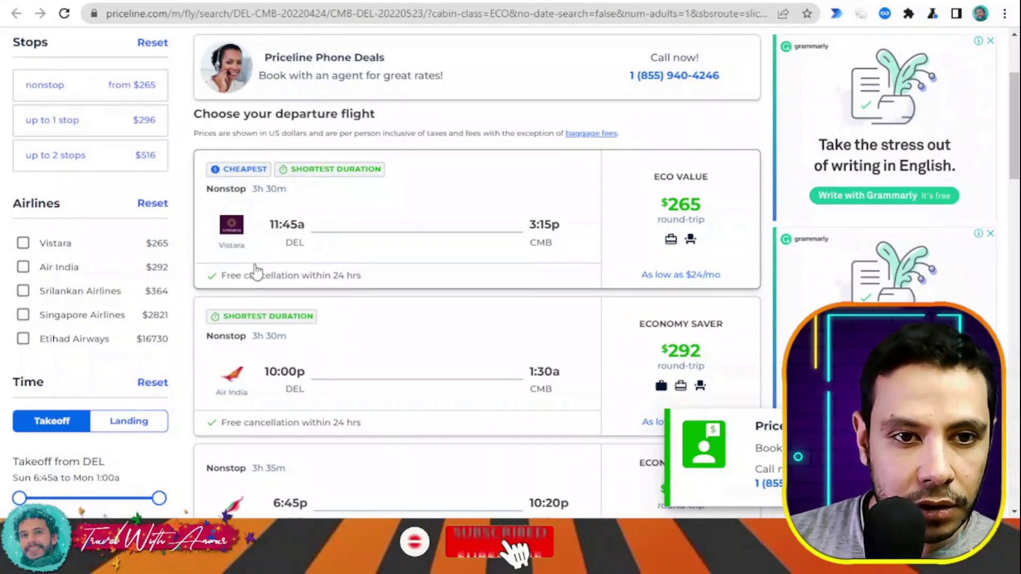
scroll(291, 237, down, 1)
scroll(291, 237, down, 2)
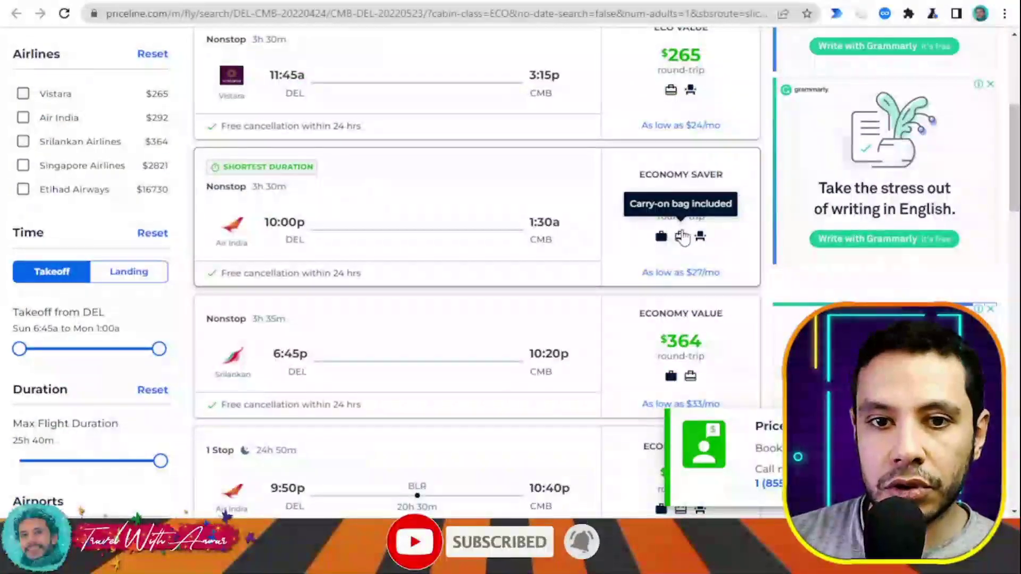
scroll(684, 234, down, 1)
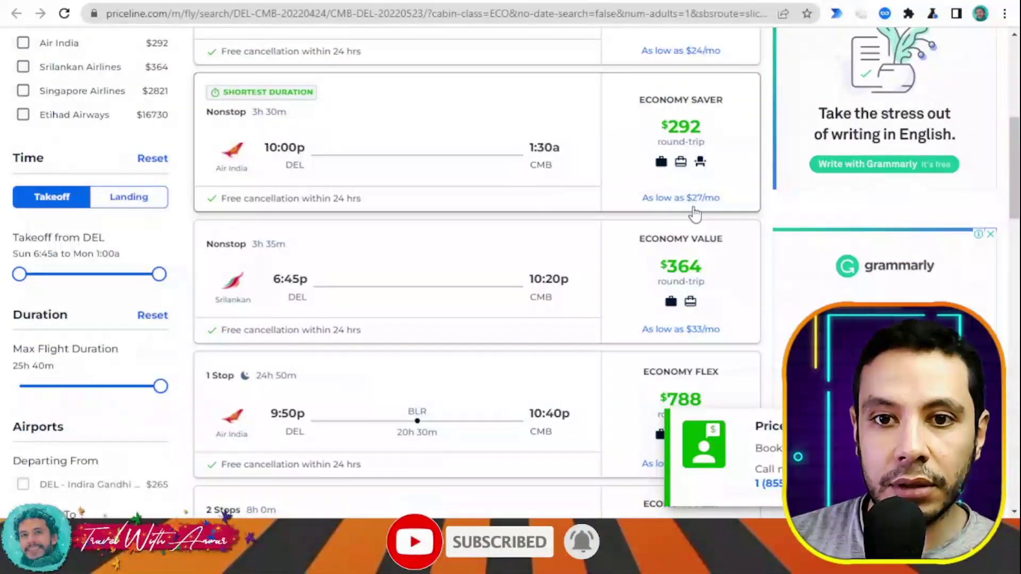
scroll(731, 218, up, 4)
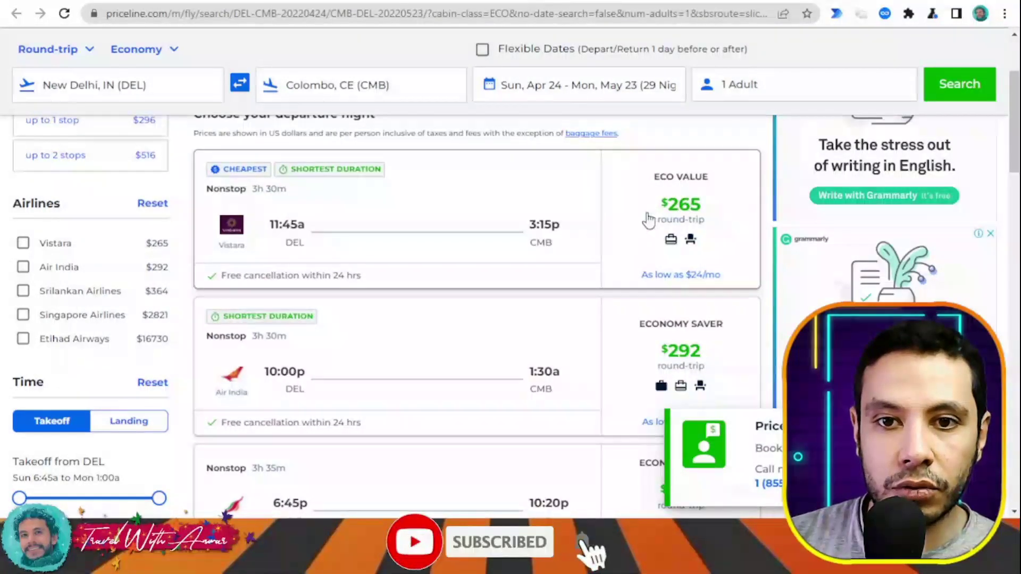
click(723, 253)
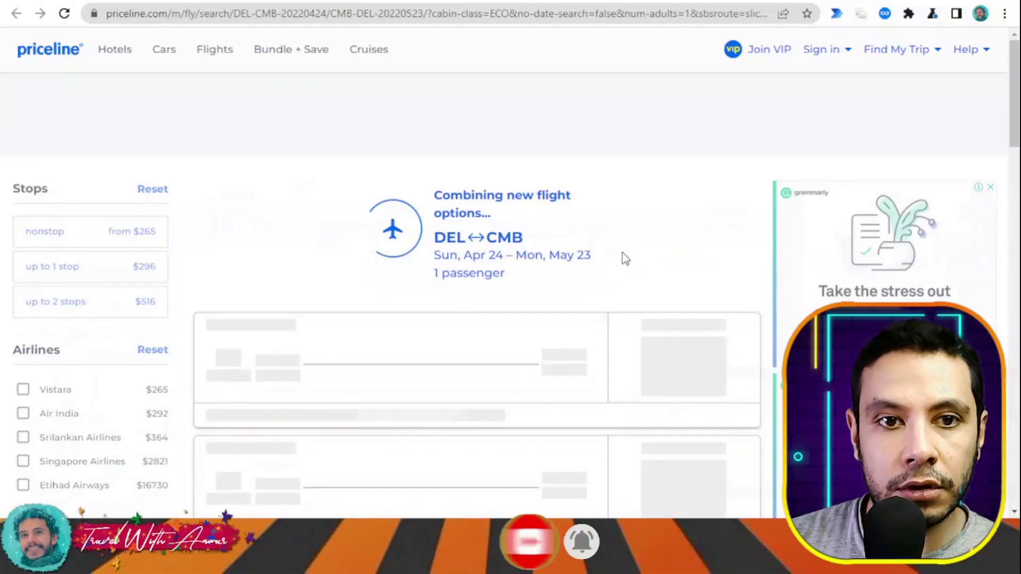
Compare the return flights and select the cheapest nonstop Vistara flight leaving CMB at 9:20a.
scroll(623, 255, down, 4)
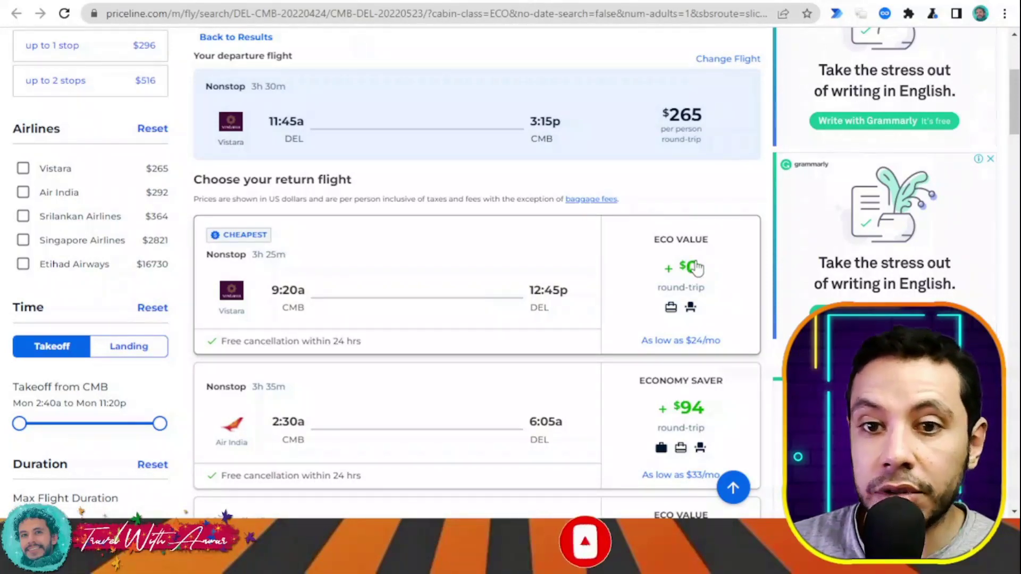
scroll(691, 266, down, 3)
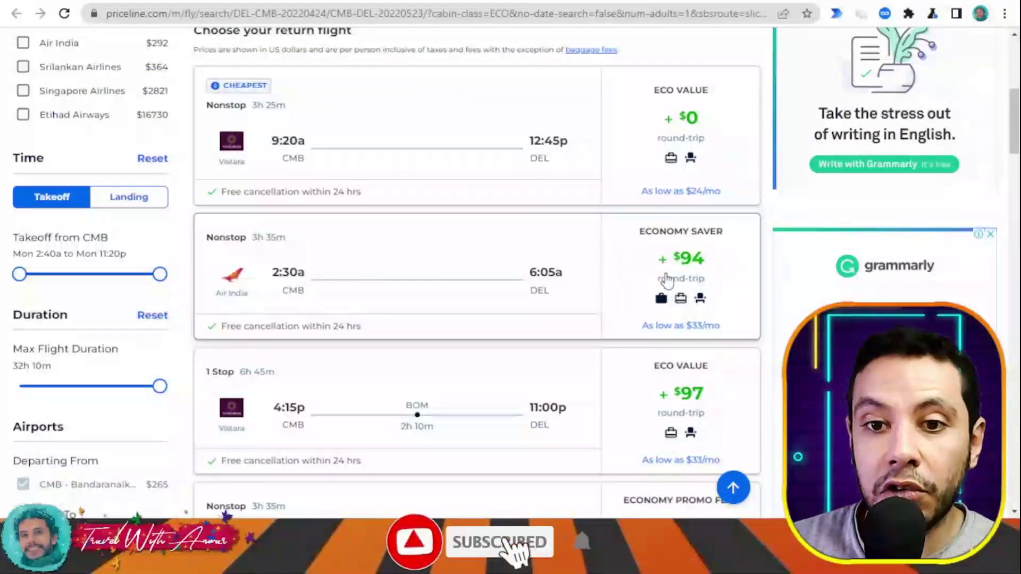
scroll(703, 278, down, 3)
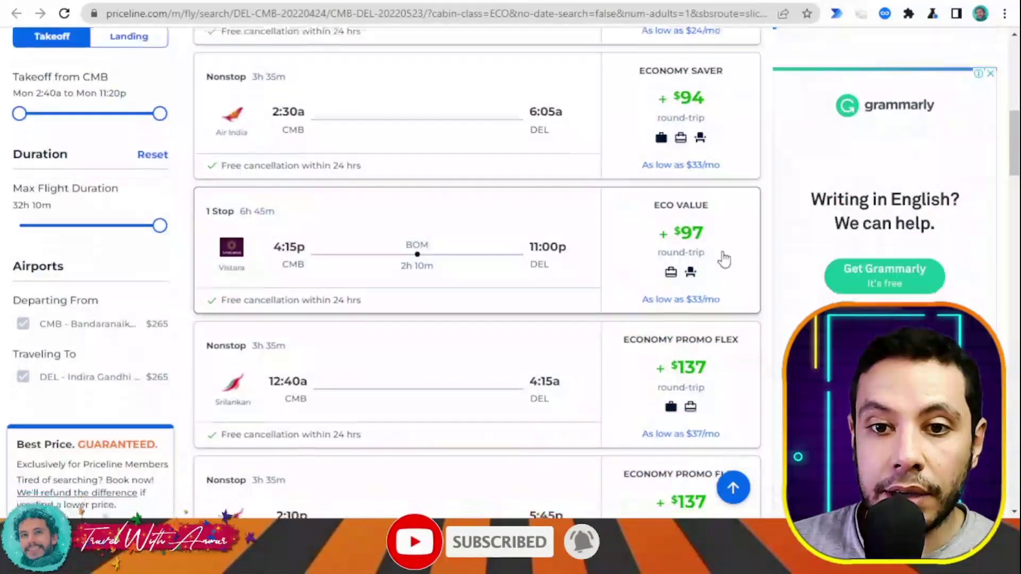
scroll(718, 269, down, 3)
scroll(715, 260, up, 7)
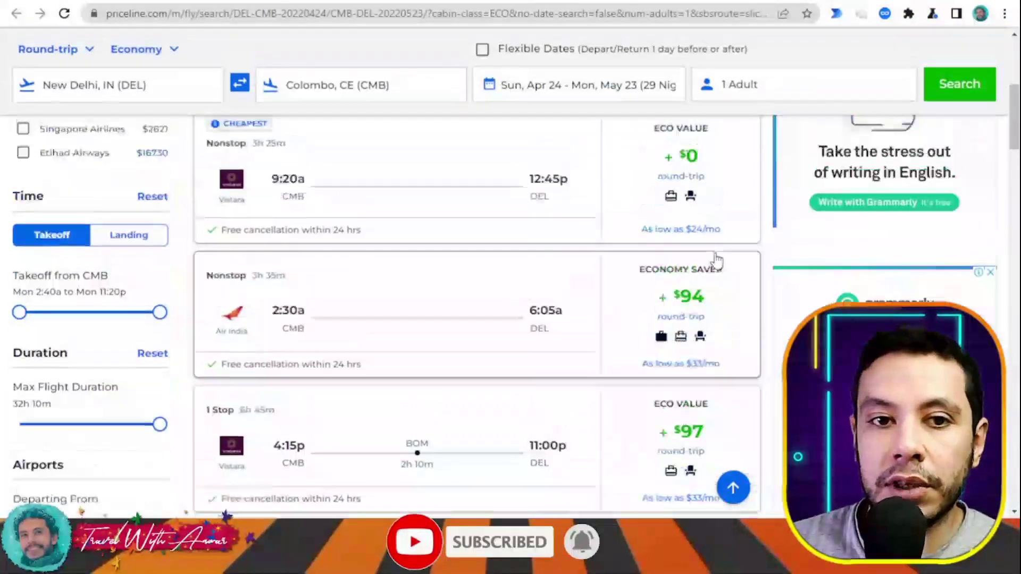
click(696, 191)
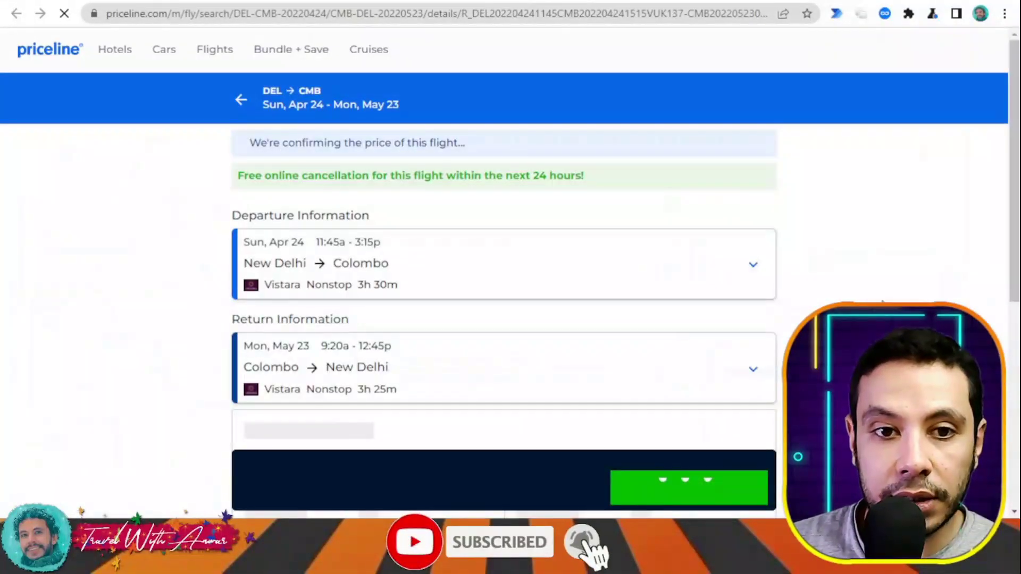
Review the selected flights' departure, return and baggage information, and continue to checkout.
scroll(868, 293, down, 2)
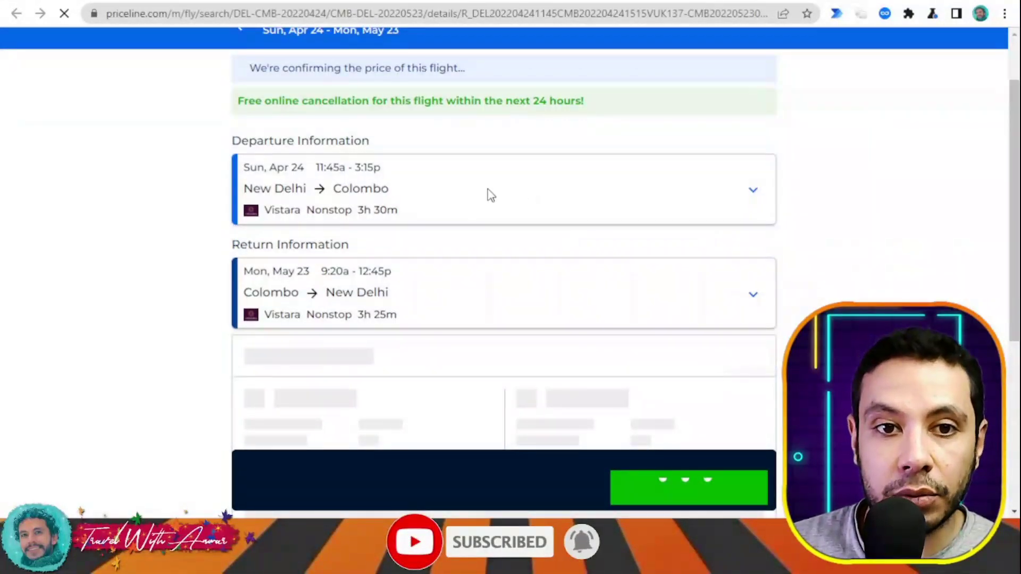
scroll(542, 192, down, 3)
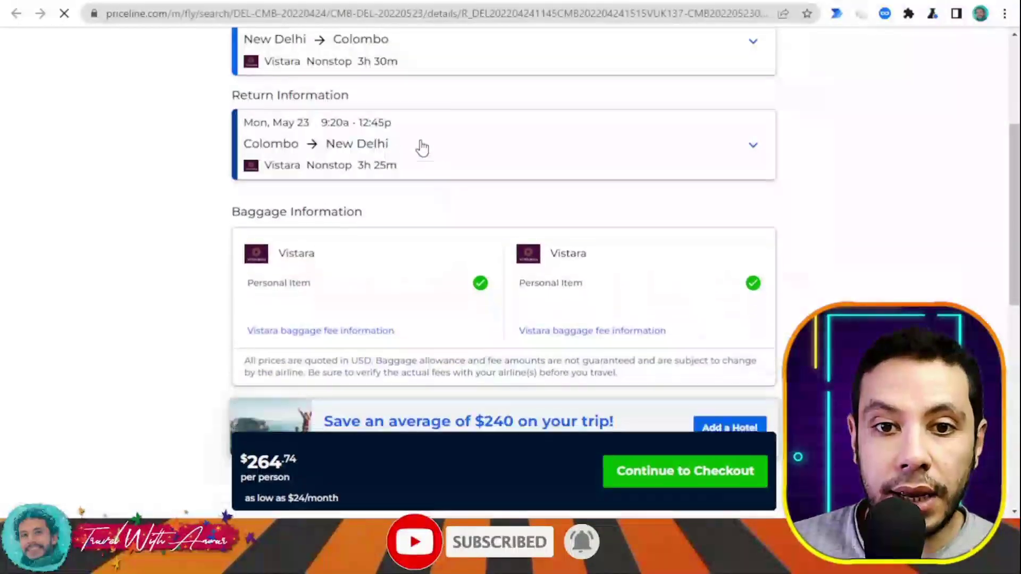
scroll(793, 187, down, 3)
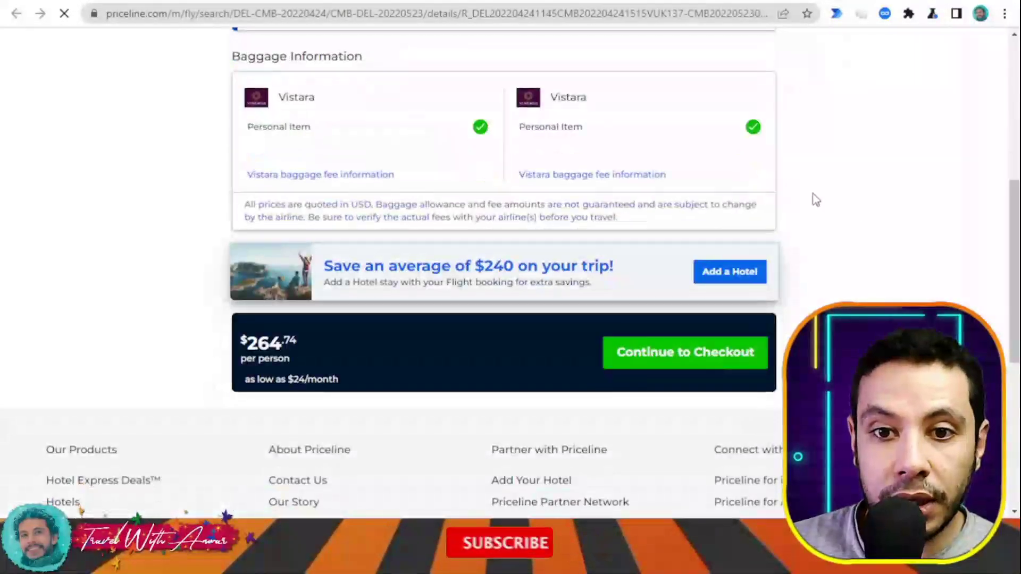
scroll(879, 259, down, 1)
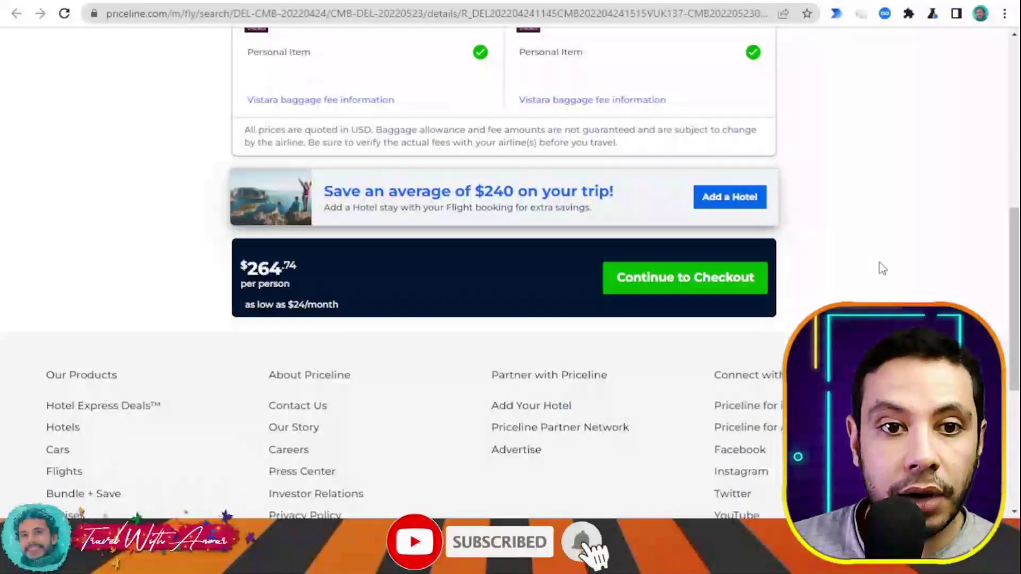
click(702, 288)
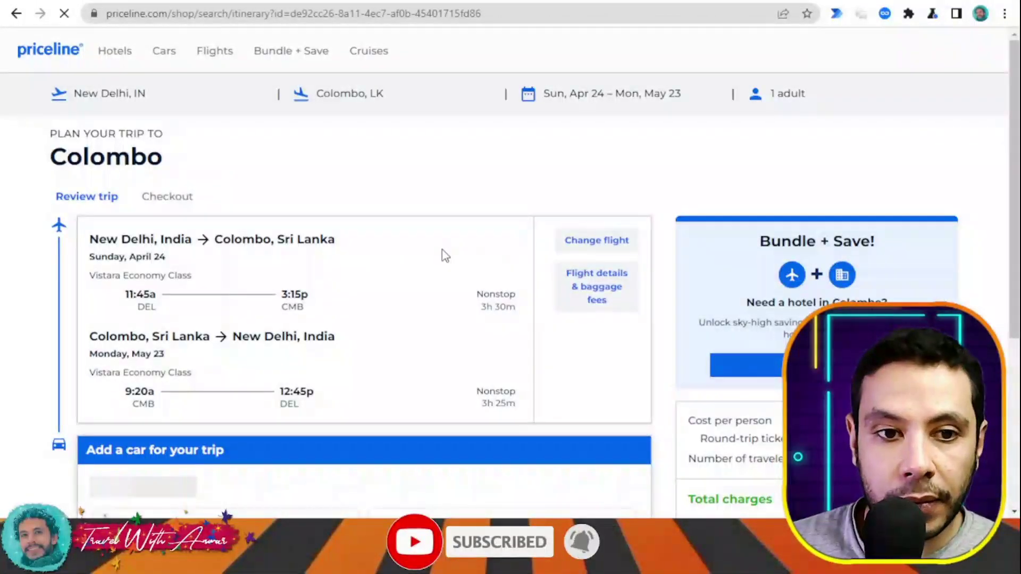
Review the Colombo trip itinerary, car offer and total charges, and continue to the traveler details without adding a car or hotel.
scroll(446, 257, down, 3)
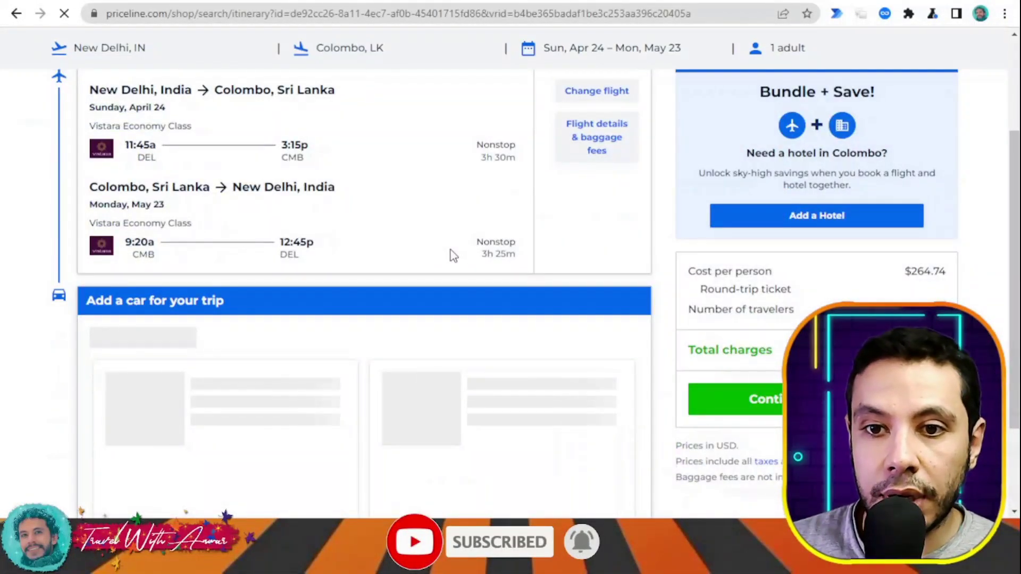
scroll(446, 241, down, 2)
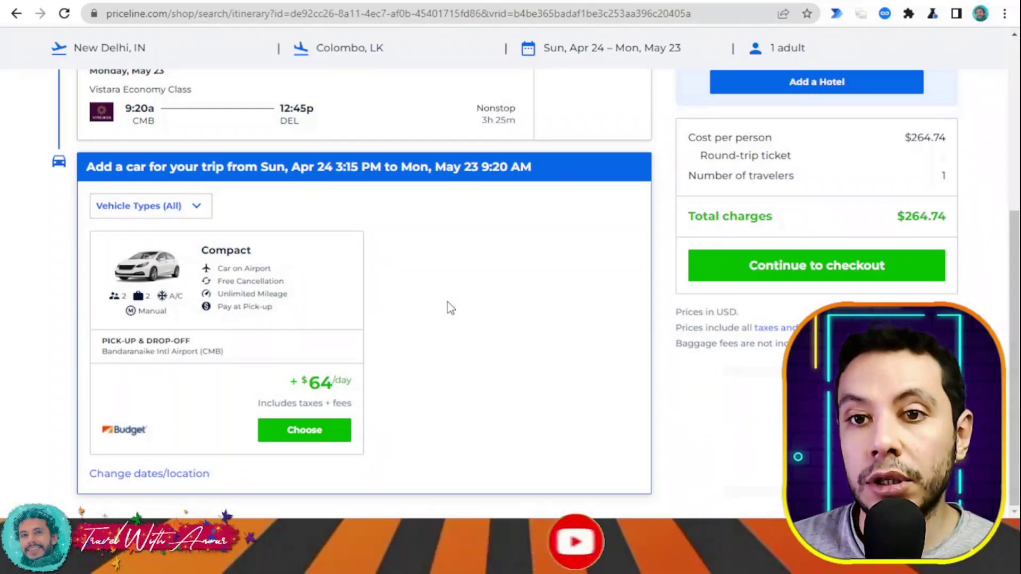
scroll(461, 308, up, 4)
scroll(462, 308, up, 1)
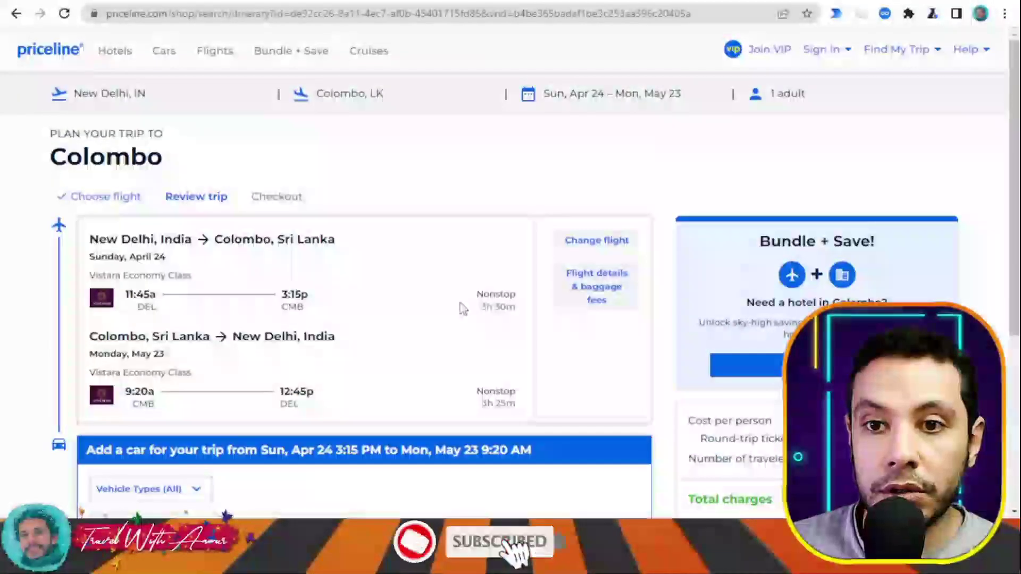
scroll(462, 309, down, 5)
scroll(462, 308, up, 4)
scroll(462, 308, up, 1)
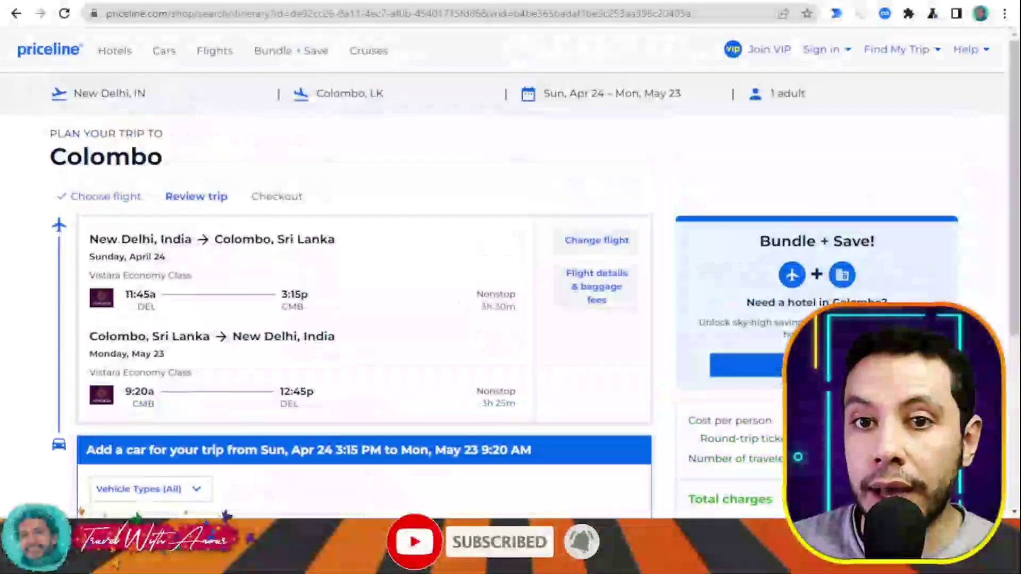
scroll(691, 298, down, 4)
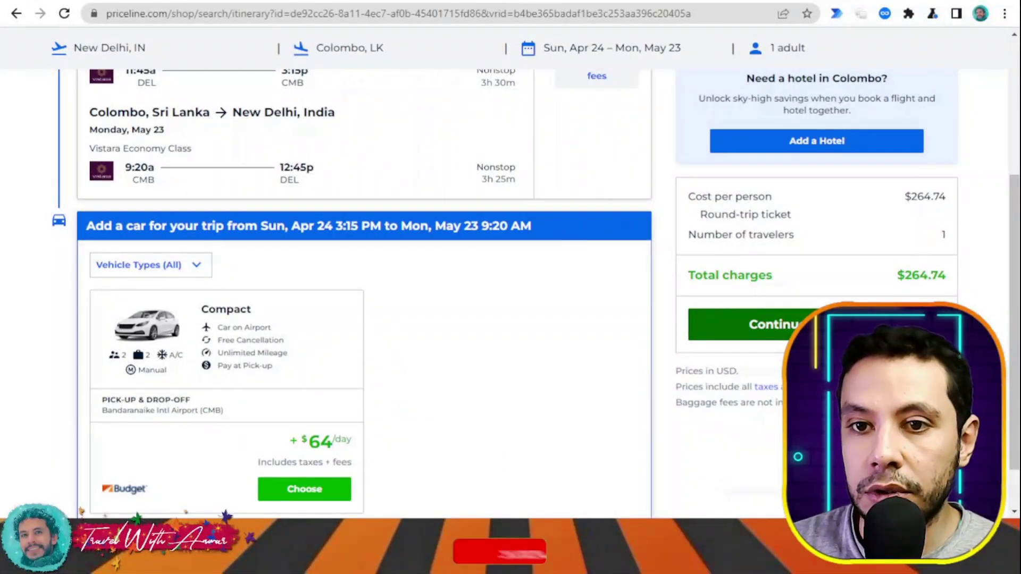
click(830, 326)
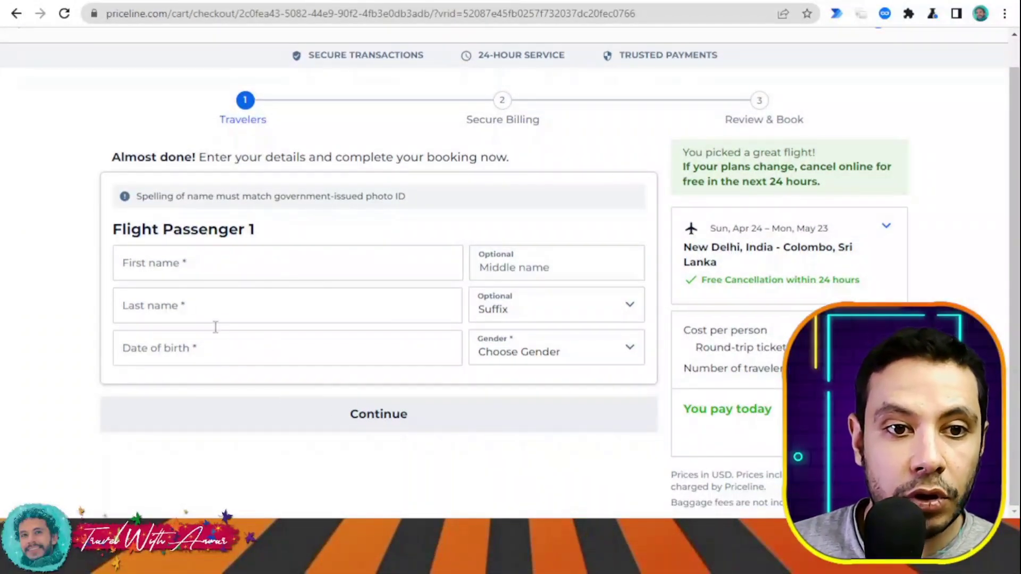
Fill in Flight Passenger 1's first and last name with the saved details, leaving the middle name empty.
click(567, 266)
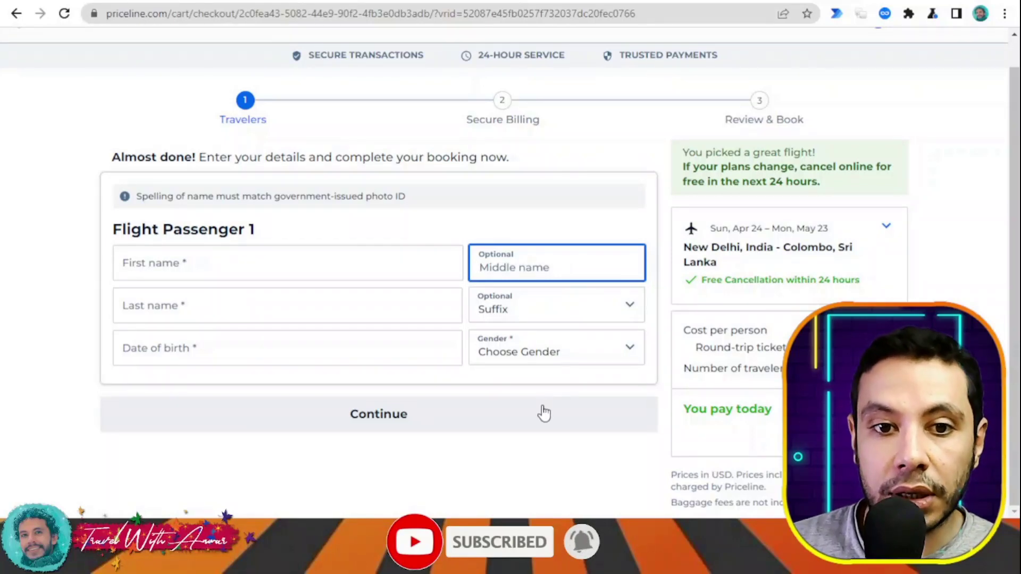
click(212, 271)
scroll(180, 261, up, 1)
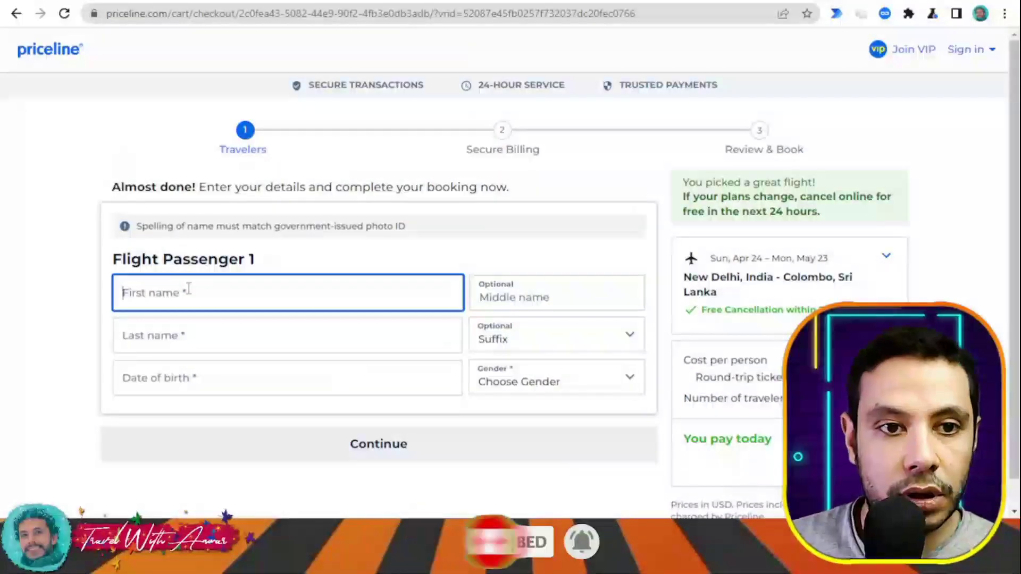
click(199, 335)
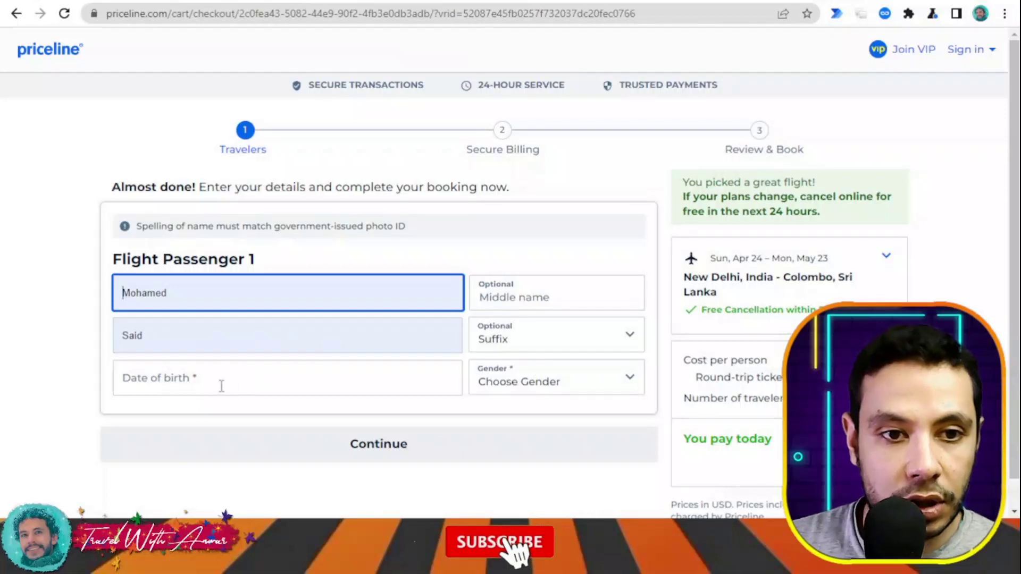
Enter Flight Passenger 1's date of birth and set the gender to Male.
click(194, 388)
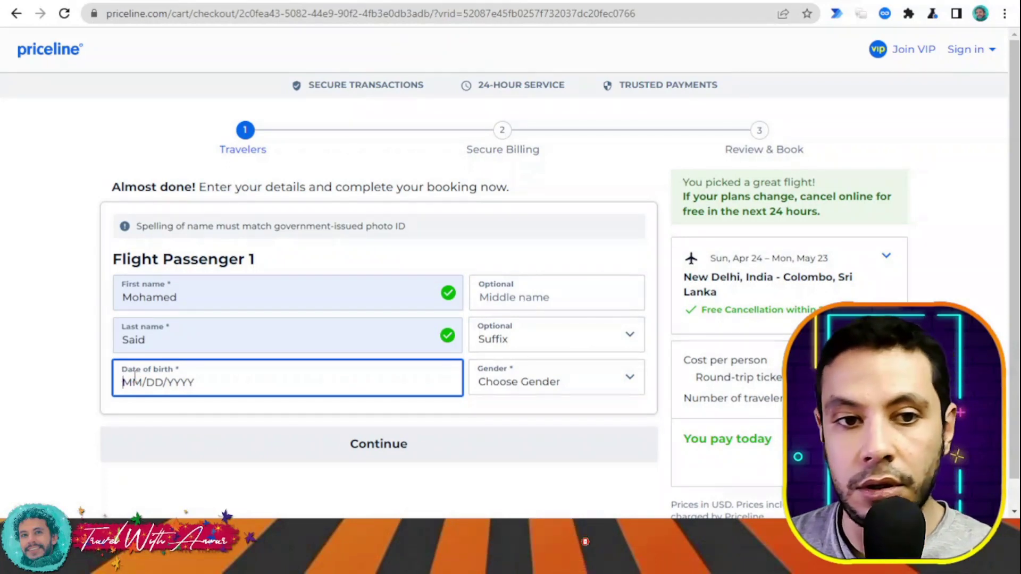
text(00)
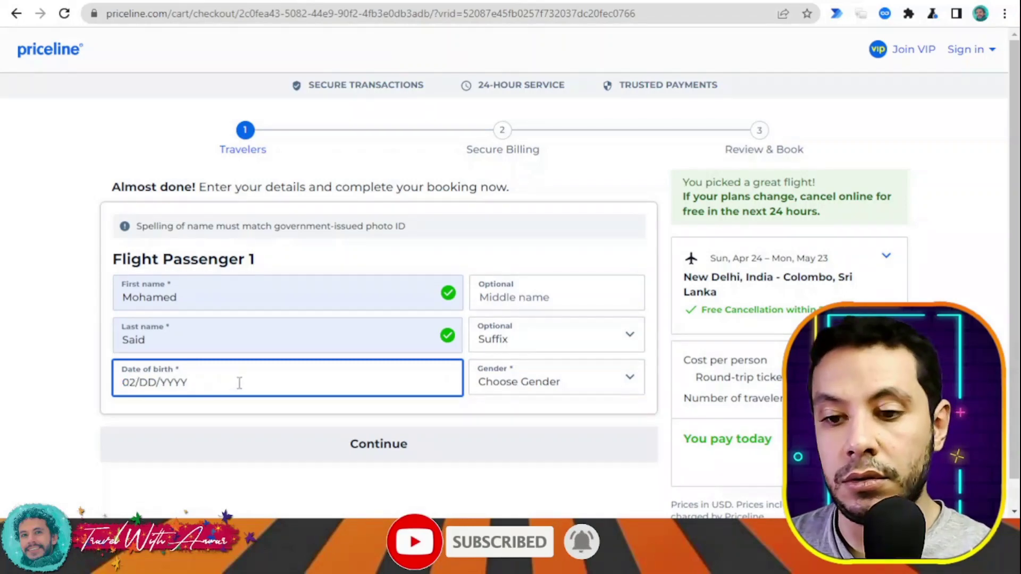
text(01/1991)
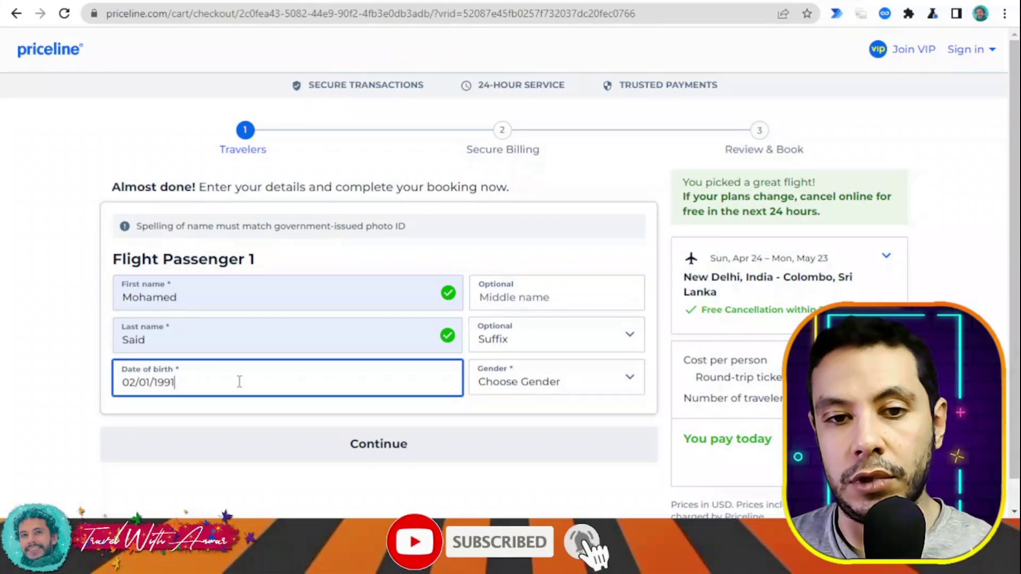
scroll(521, 399, down, 1)
click(432, 426)
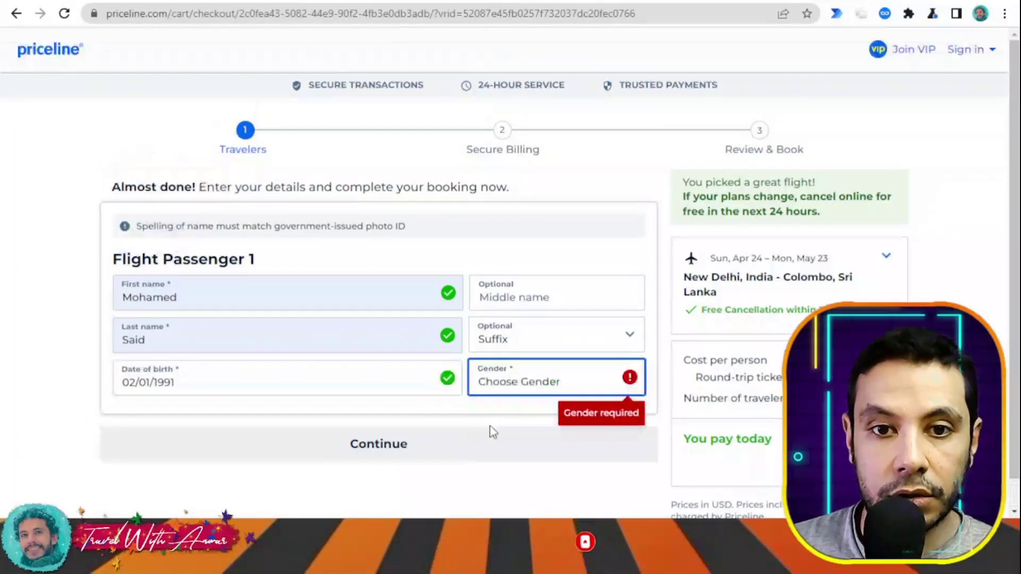
key(m)
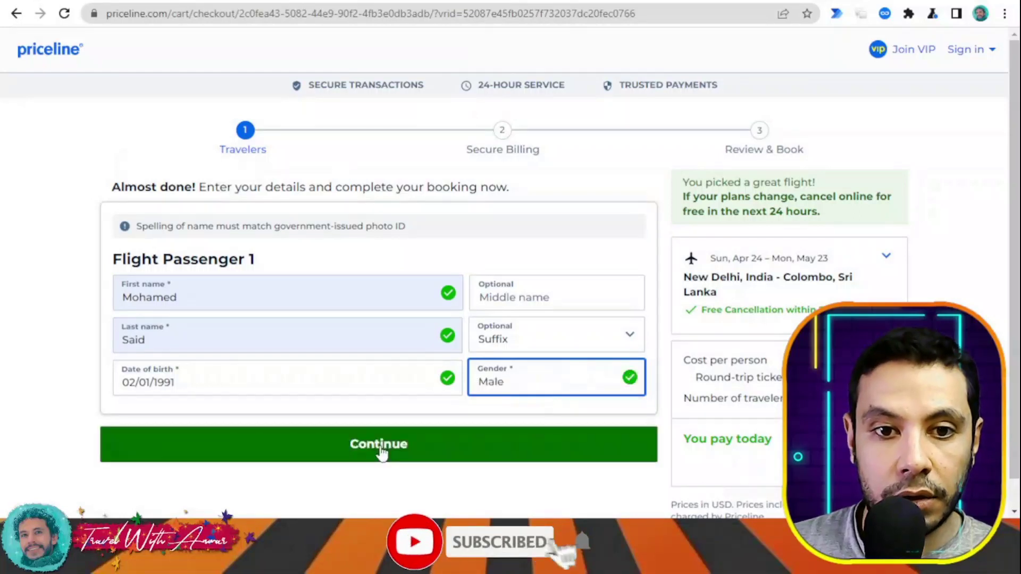
Continue from the traveler details to Secure Billing and review the payment methods and required billing fields without entering card details.
click(484, 433)
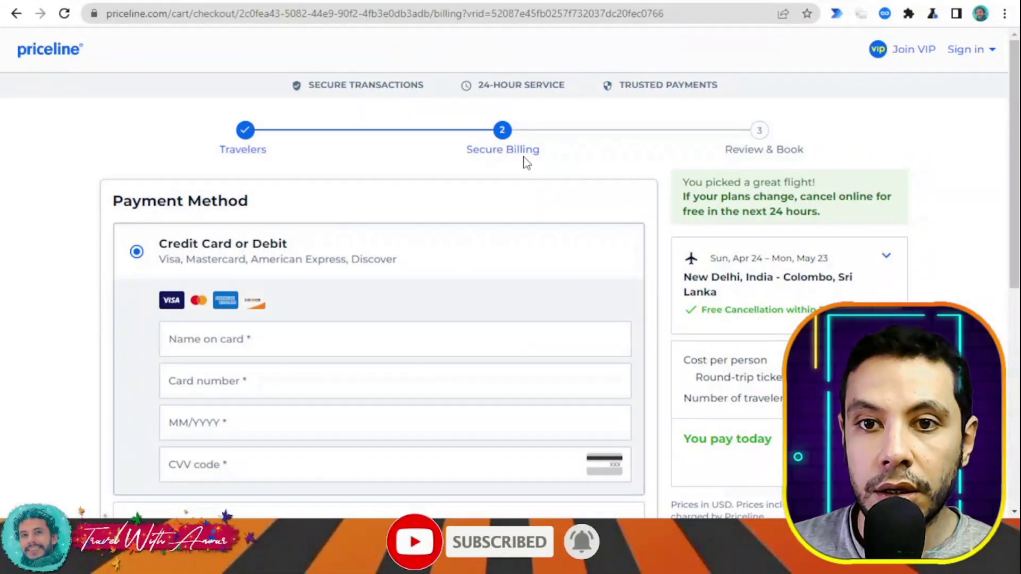
scroll(303, 144, down, 4)
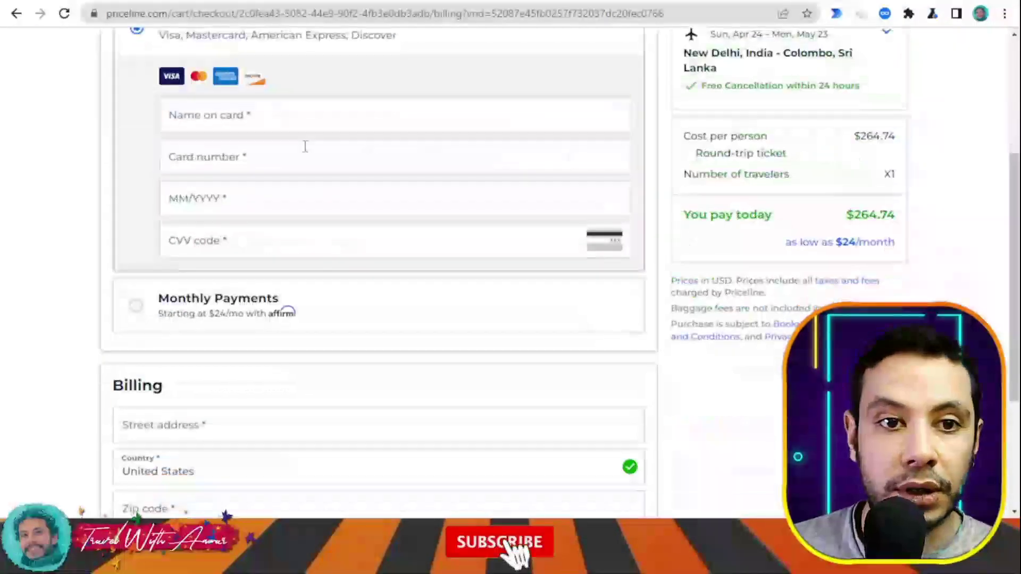
scroll(237, 200, down, 2)
scroll(525, 225, down, 1)
scroll(529, 232, up, 5)
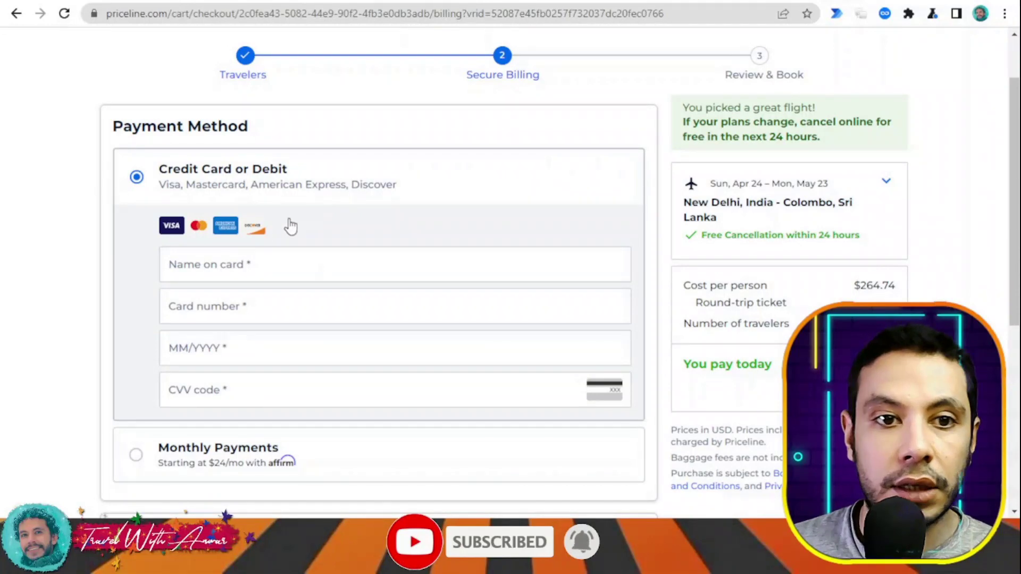
scroll(296, 230, down, 4)
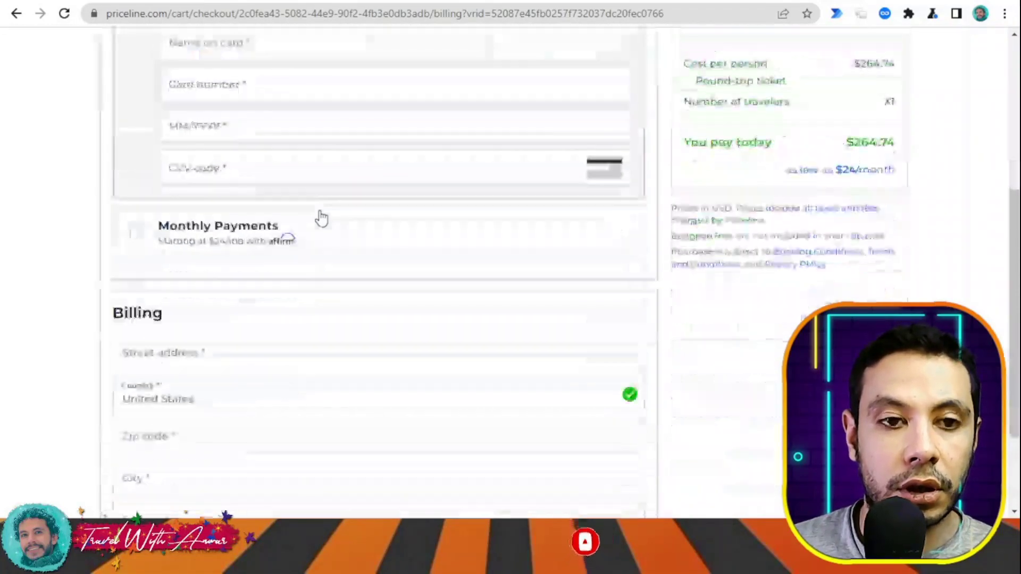
scroll(362, 180, down, 3)
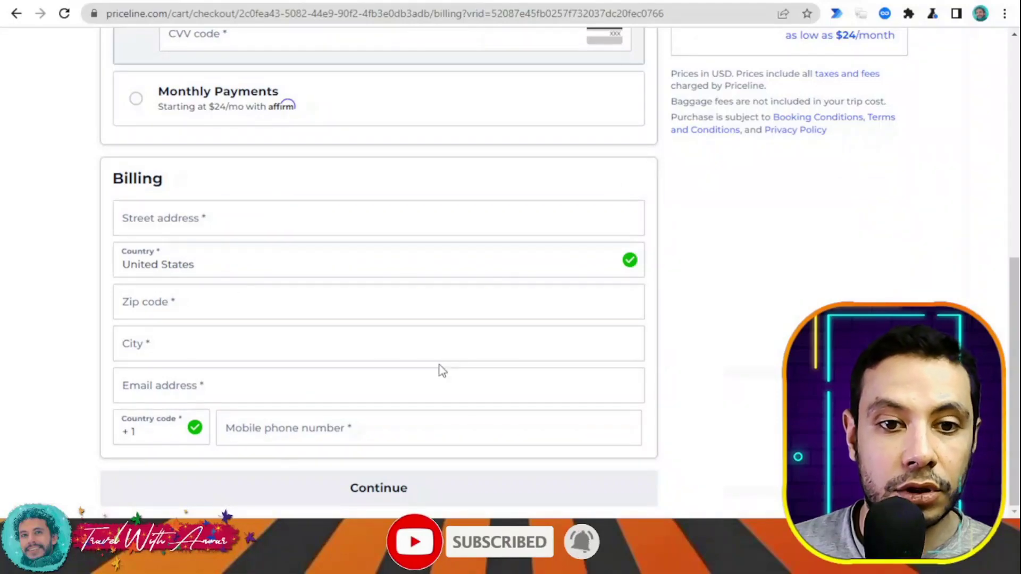
scroll(442, 371, up, 8)
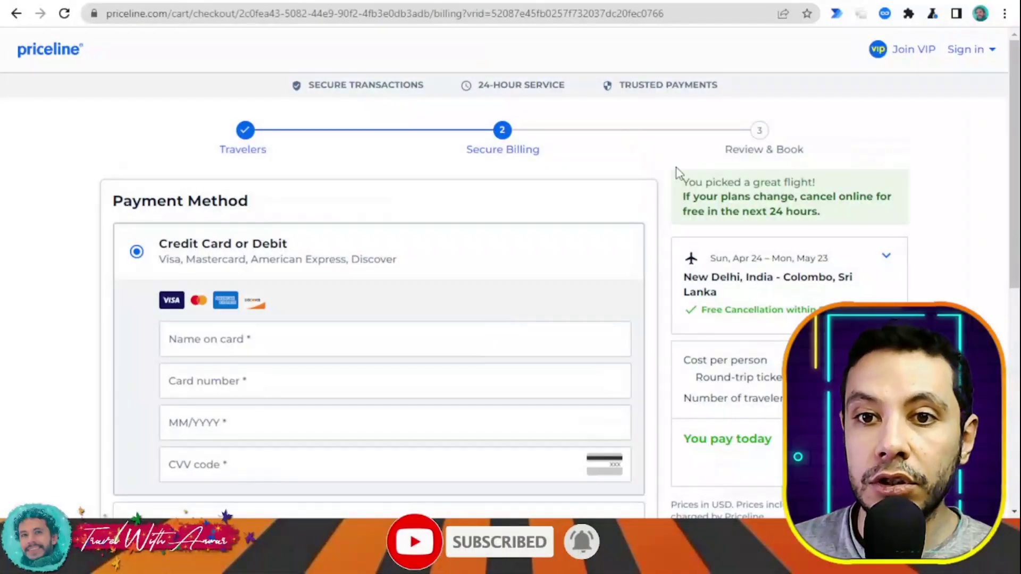
scroll(612, 170, down, 8)
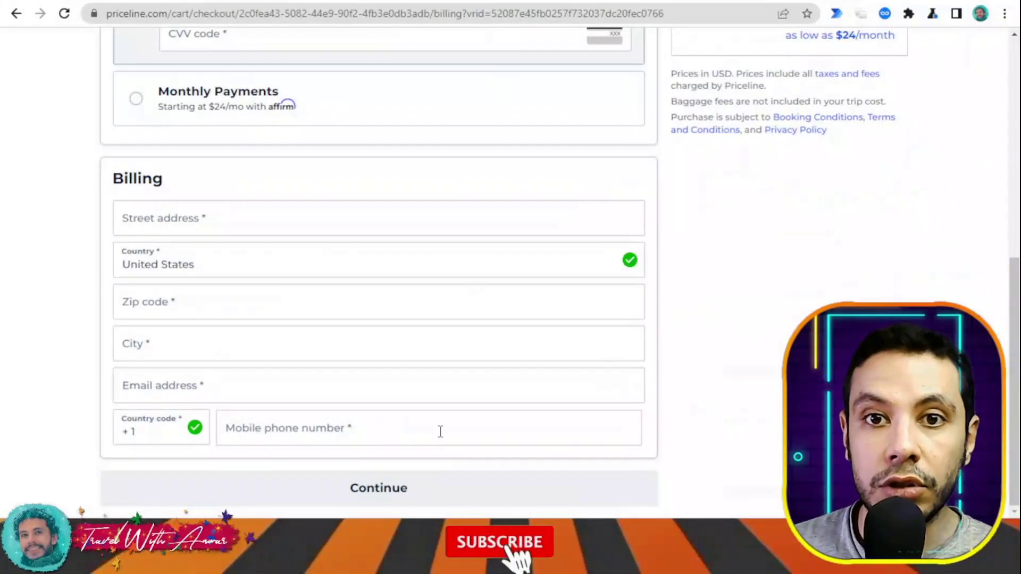
scroll(441, 431, up, 8)
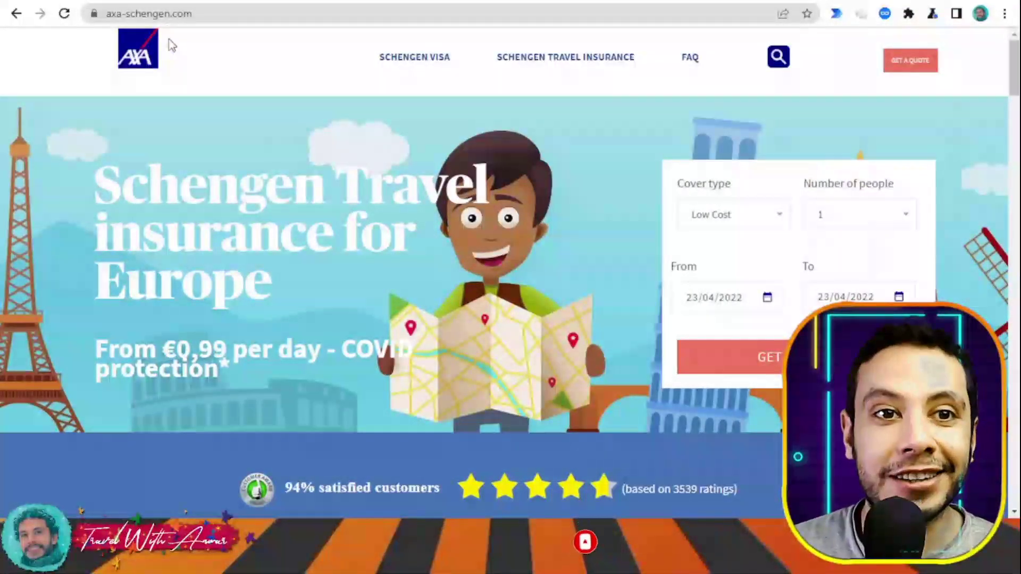
Switch to the AXA Schengen site and examine the cover types, comparing the prices and benefits of Low Cost, Europe Travel and Multi Trip.
scroll(294, 186, down, 3)
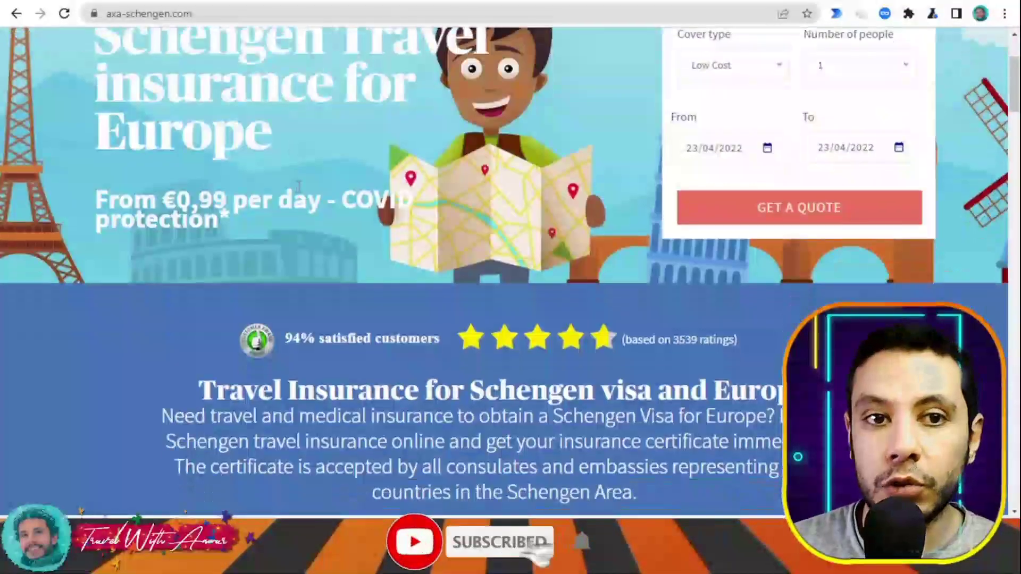
scroll(288, 168, up, 3)
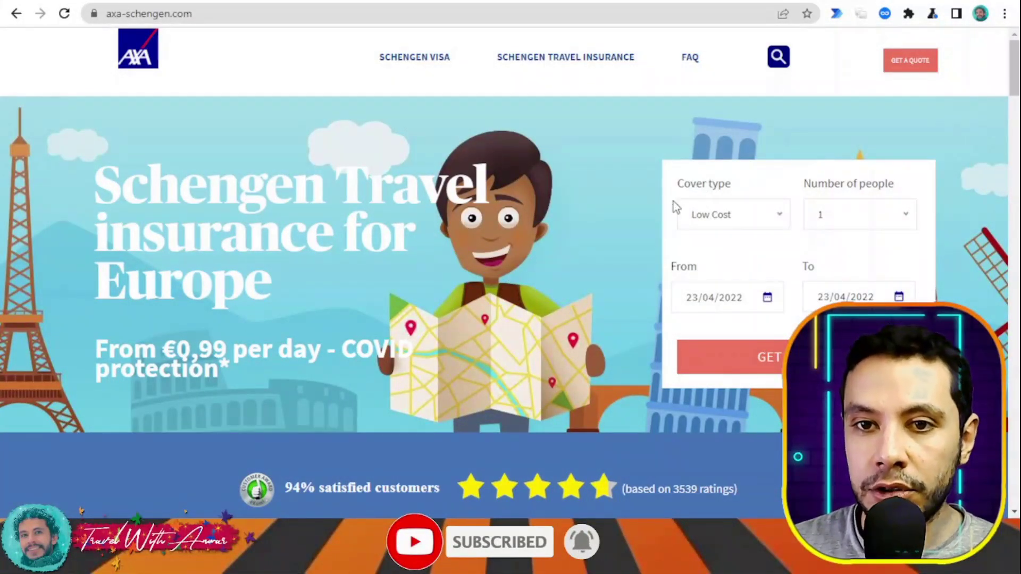
click(719, 219)
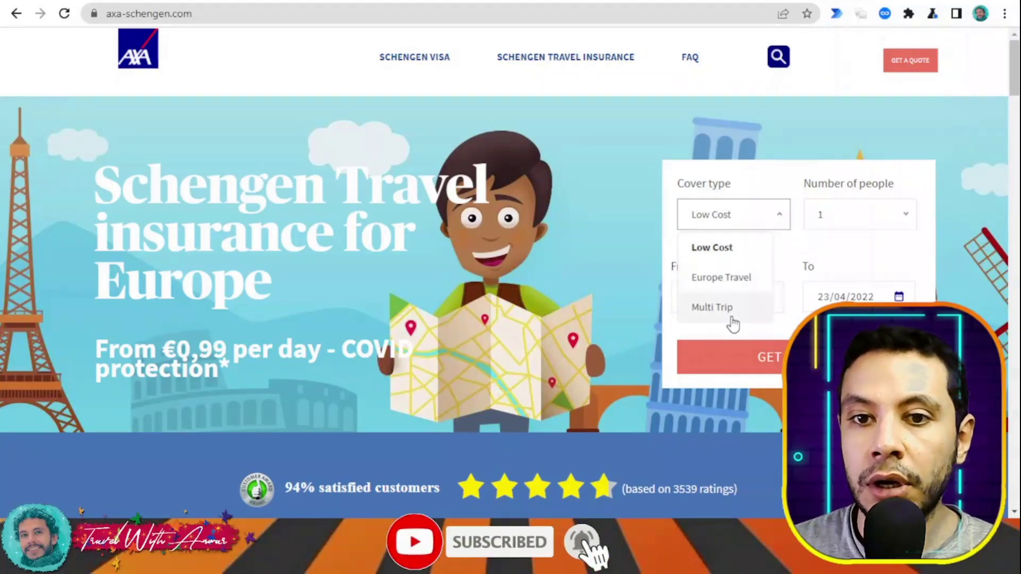
click(531, 251)
scroll(530, 251, down, 7)
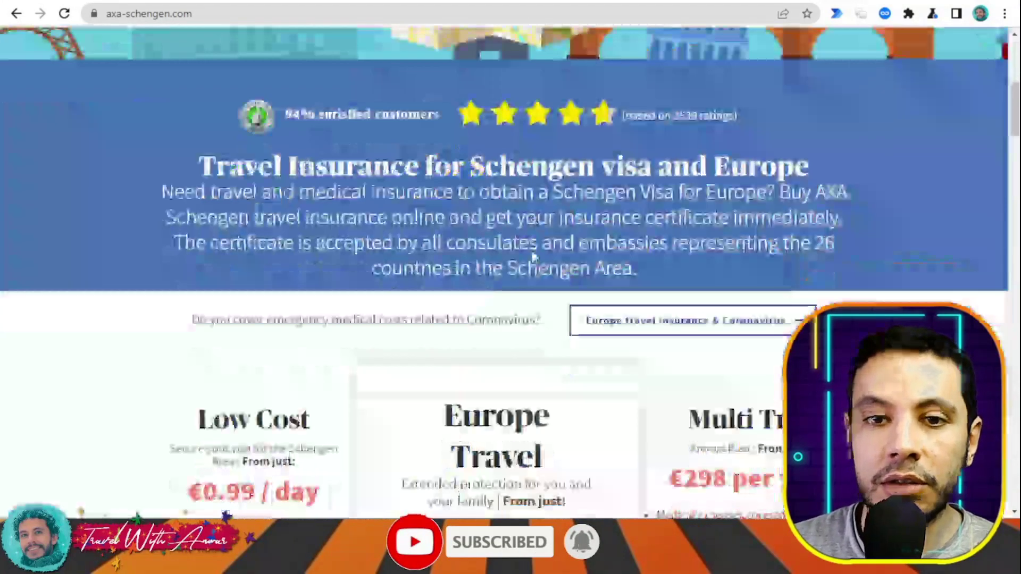
scroll(905, 301, down, 5)
scroll(909, 298, down, 2)
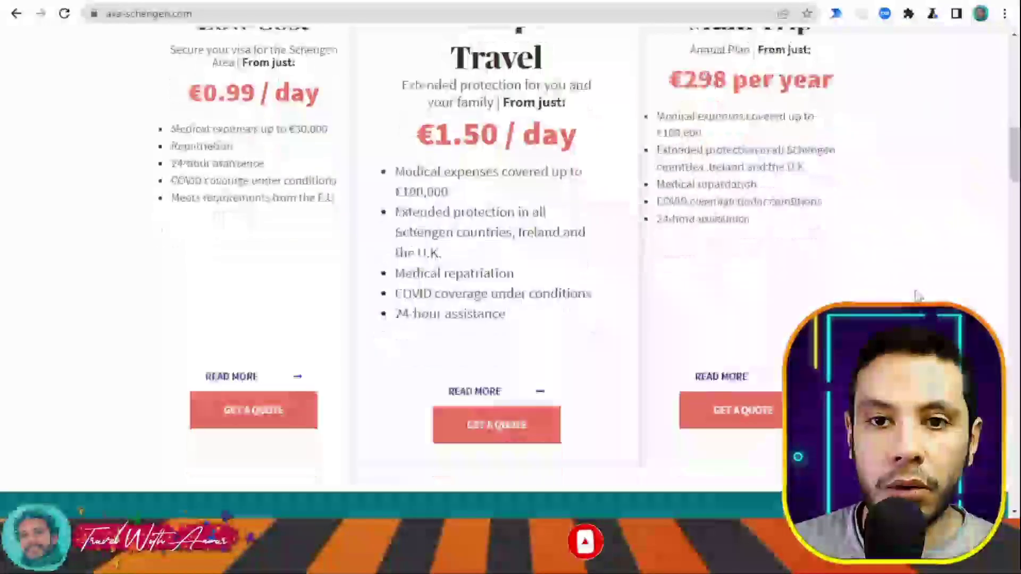
scroll(915, 294, up, 1)
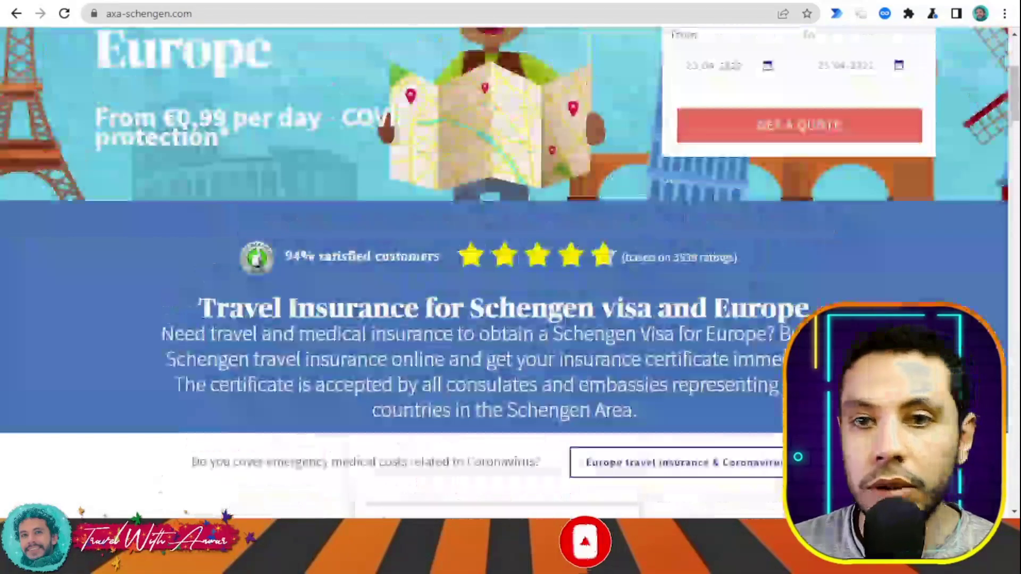
scroll(755, 216, up, 5)
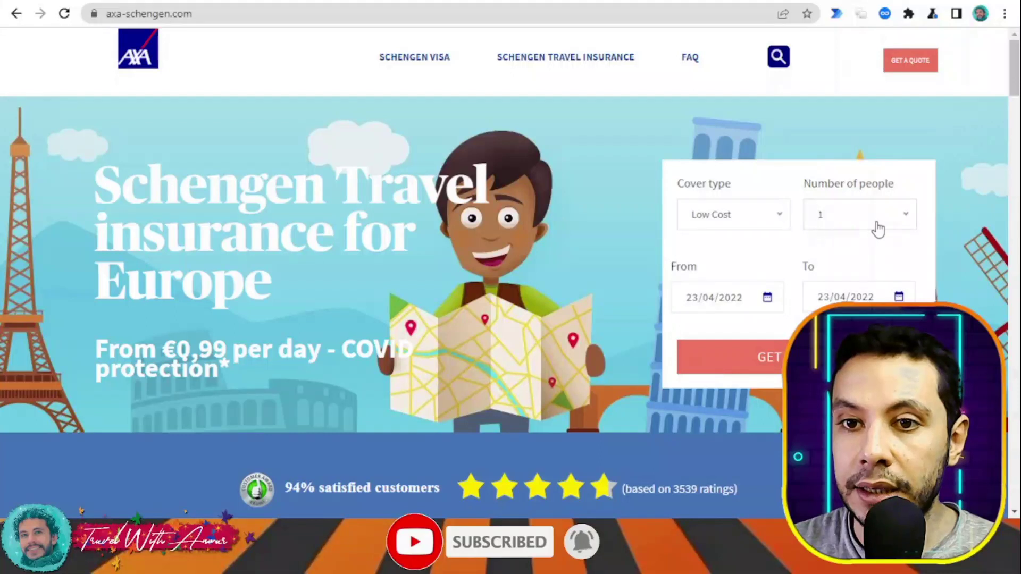
Set the insurance period from 01/05/2022 to 31/05/2022 and request a Low Cost quote for 1 person.
click(733, 298)
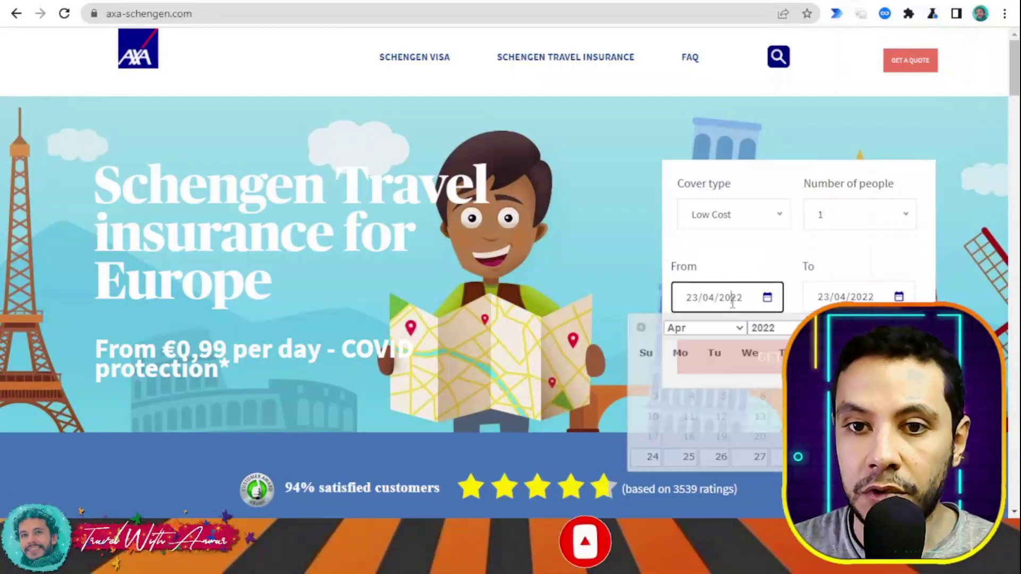
click(731, 328)
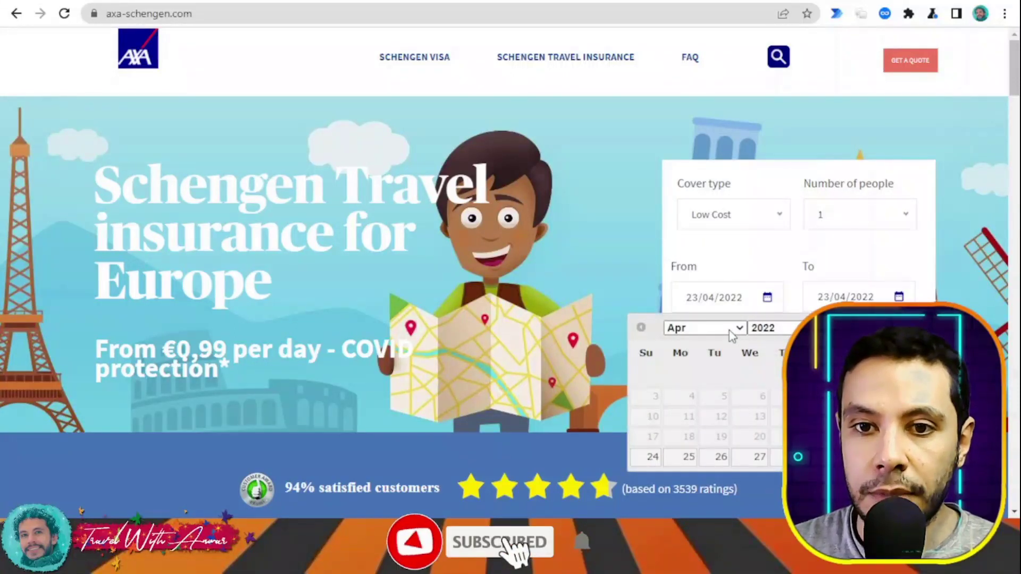
click(703, 357)
click(651, 378)
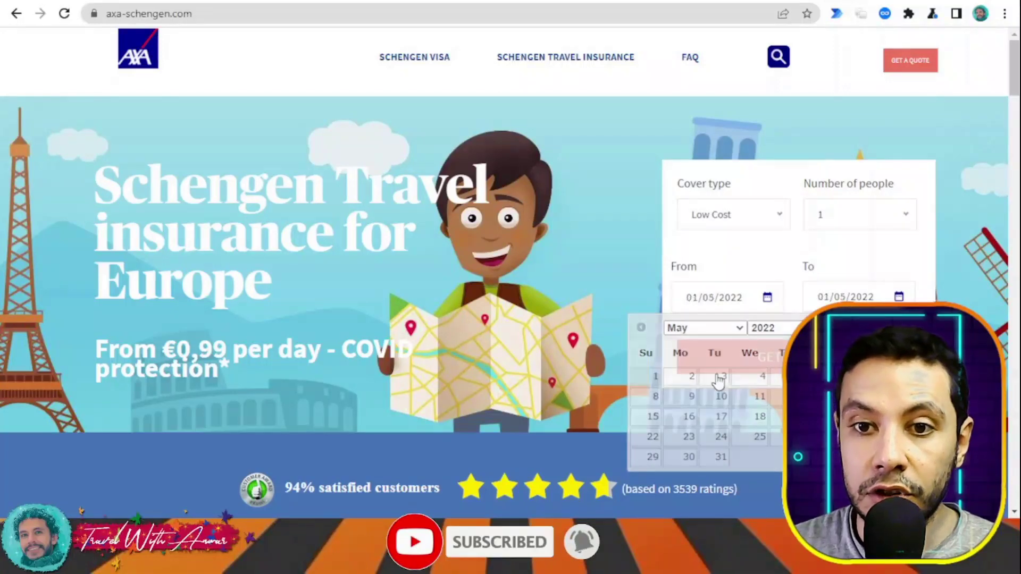
click(859, 297)
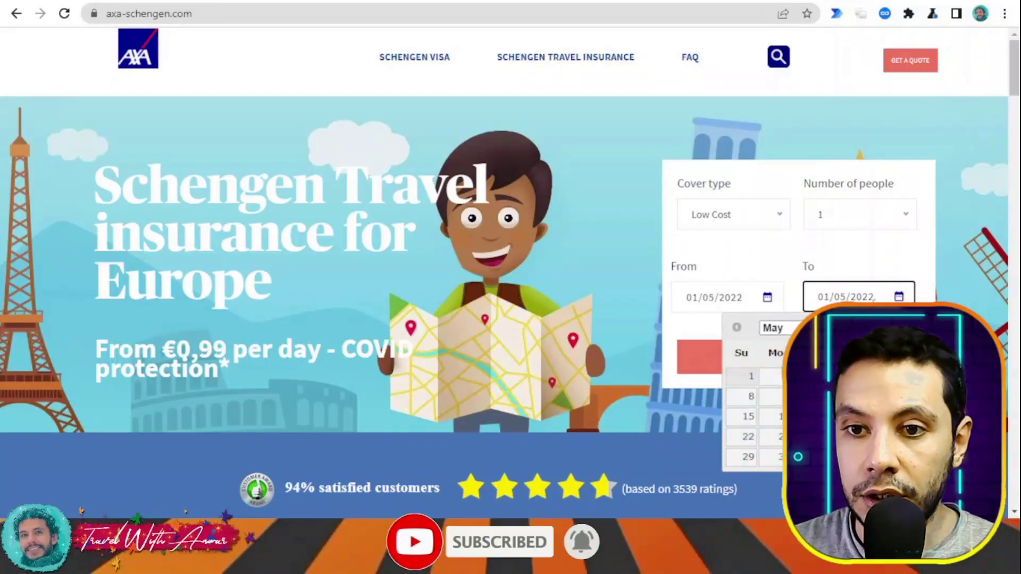
click(809, 457)
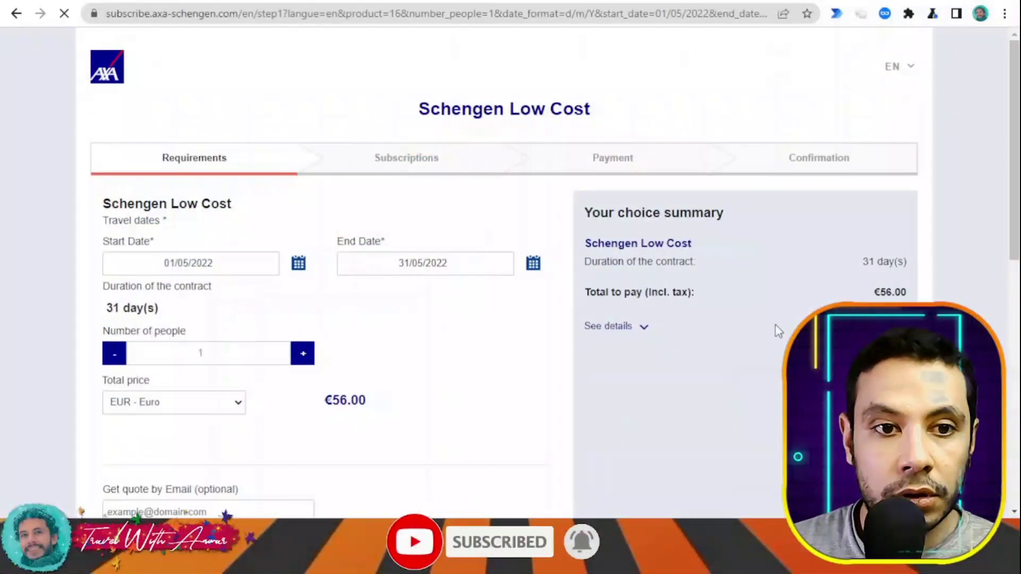
Review the Schengen Low Cost quote's travel dates, total to pay, and optional email and promo code fields.
scroll(505, 324, down, 2)
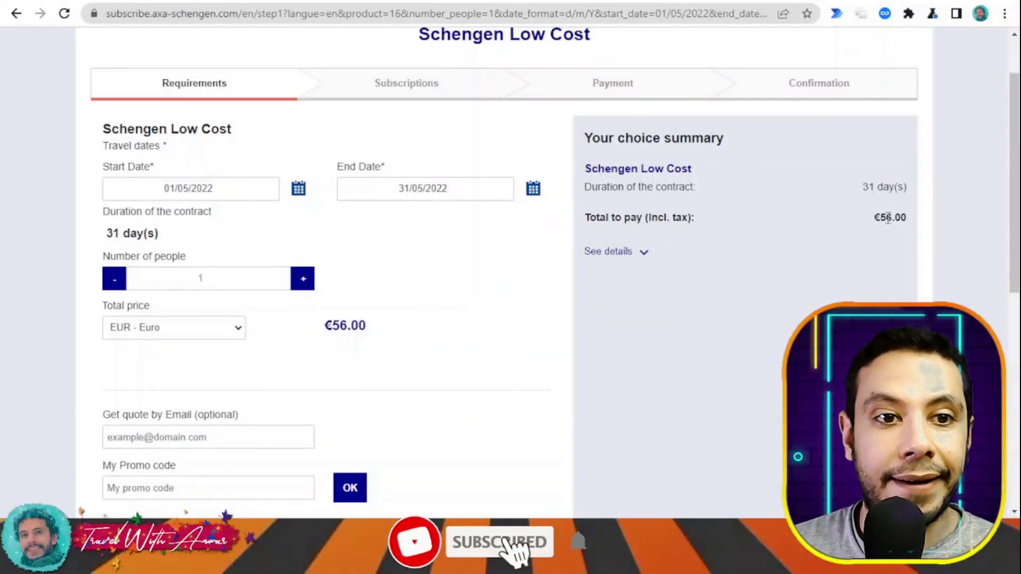
scroll(608, 290, up, 2)
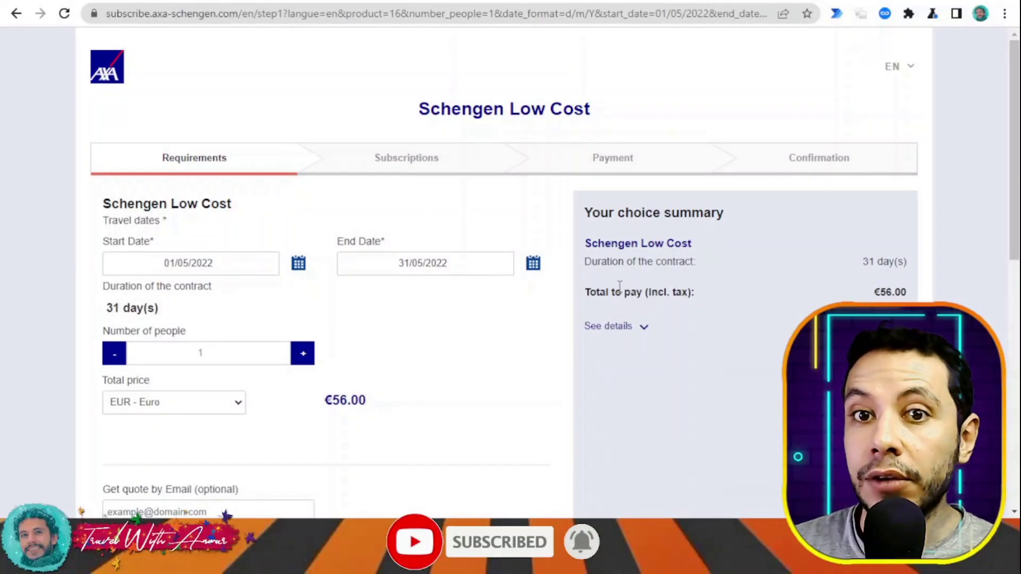
drag(880, 293, 892, 296)
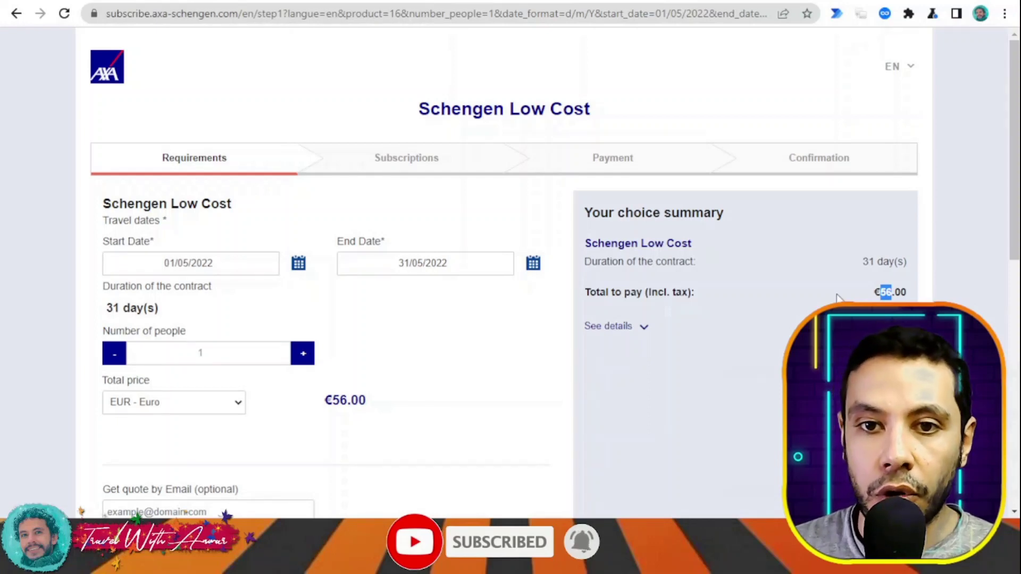
scroll(621, 243, down, 4)
scroll(621, 244, down, 1)
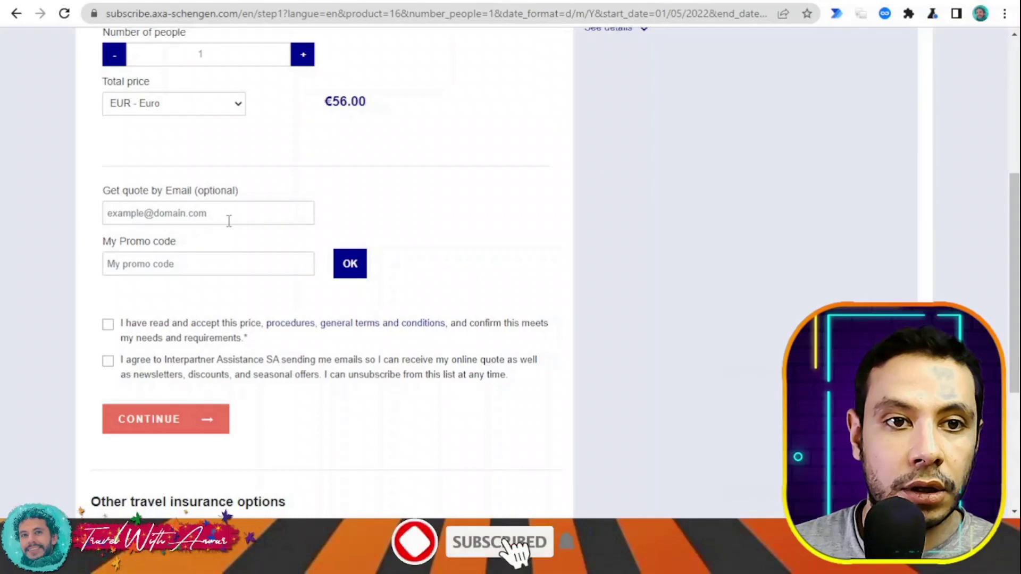
scroll(493, 250, up, 1)
scroll(537, 246, up, 2)
scroll(372, 250, down, 3)
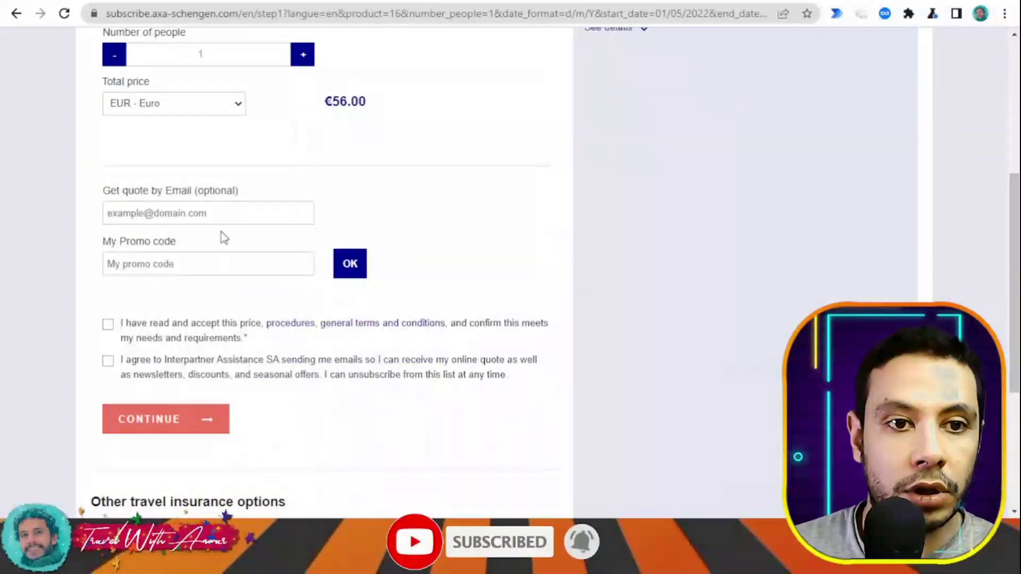
Accept the price and general terms, agree to receive emails, and continue to the subscription details.
click(108, 326)
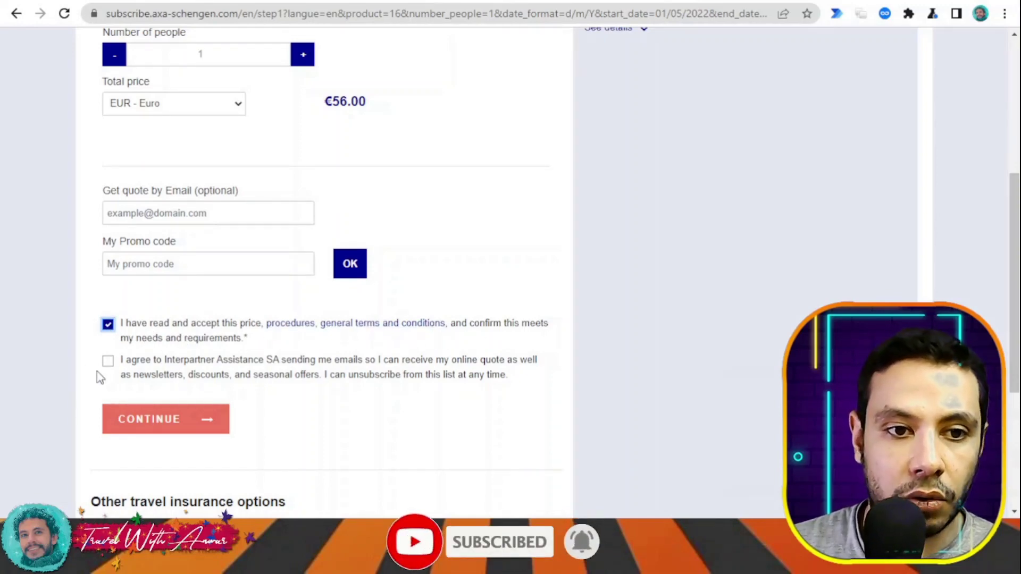
scroll(325, 379, down, 1)
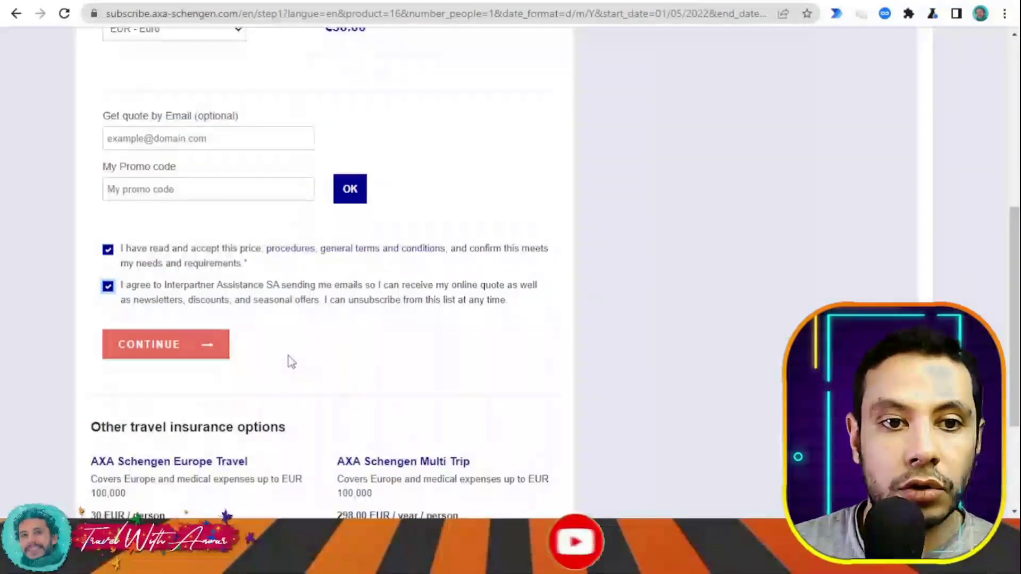
click(195, 355)
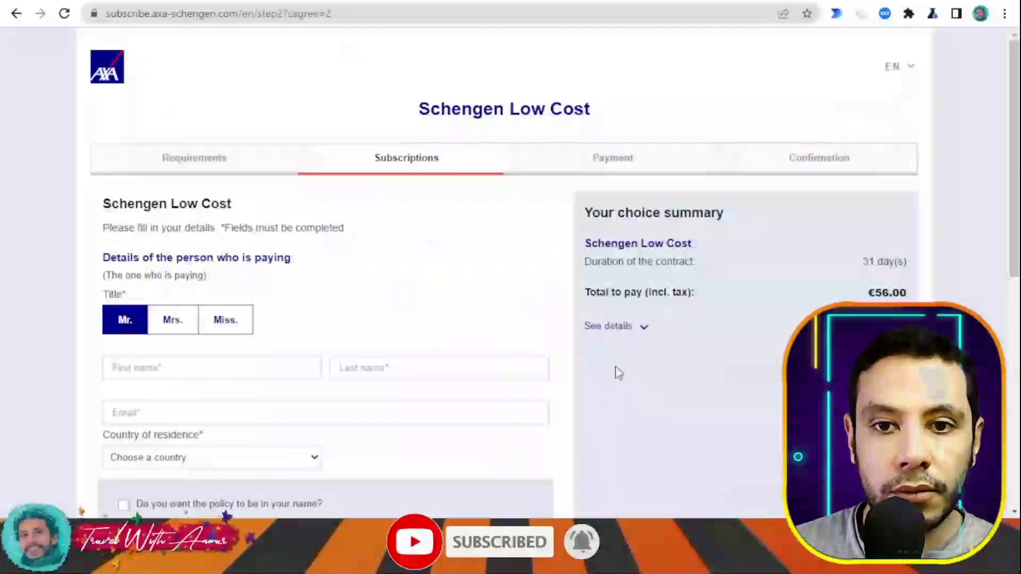
Examine the payer and beneficiary details required on the subscription form, from title and names through birthdate, residence and nationality.
scroll(497, 321, down, 5)
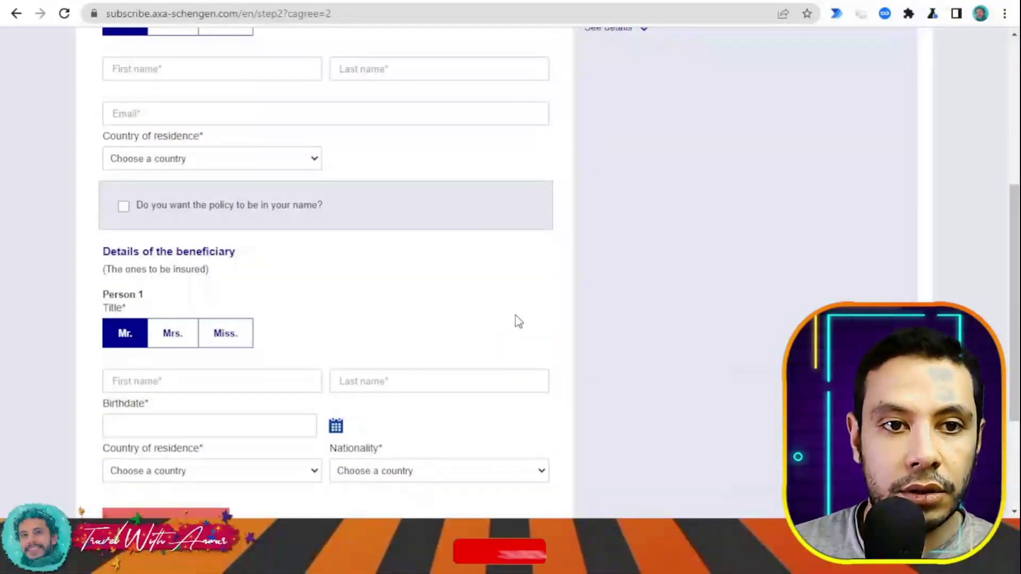
scroll(515, 322, up, 5)
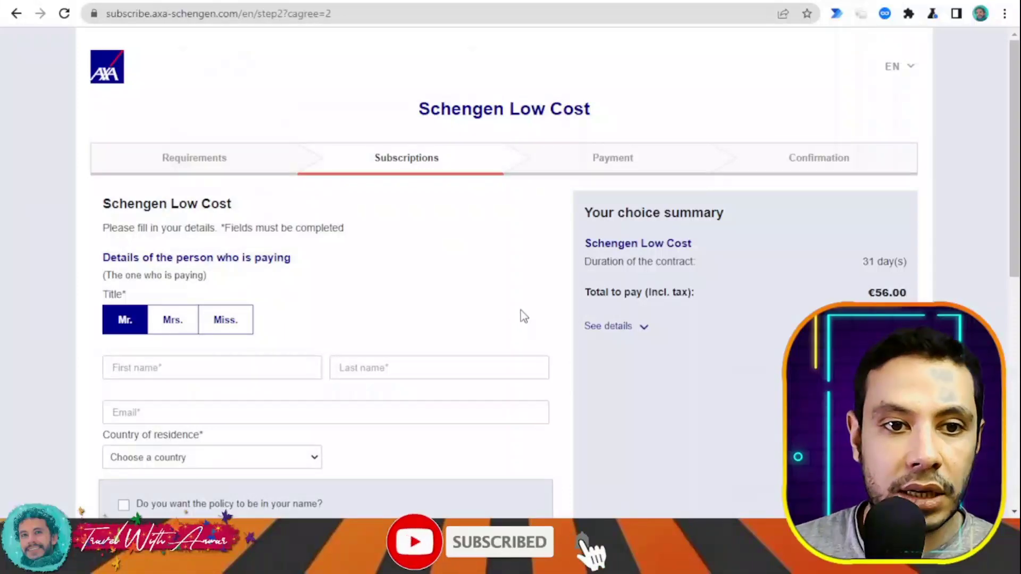
scroll(522, 318, down, 3)
scroll(332, 221, down, 4)
scroll(334, 218, up, 4)
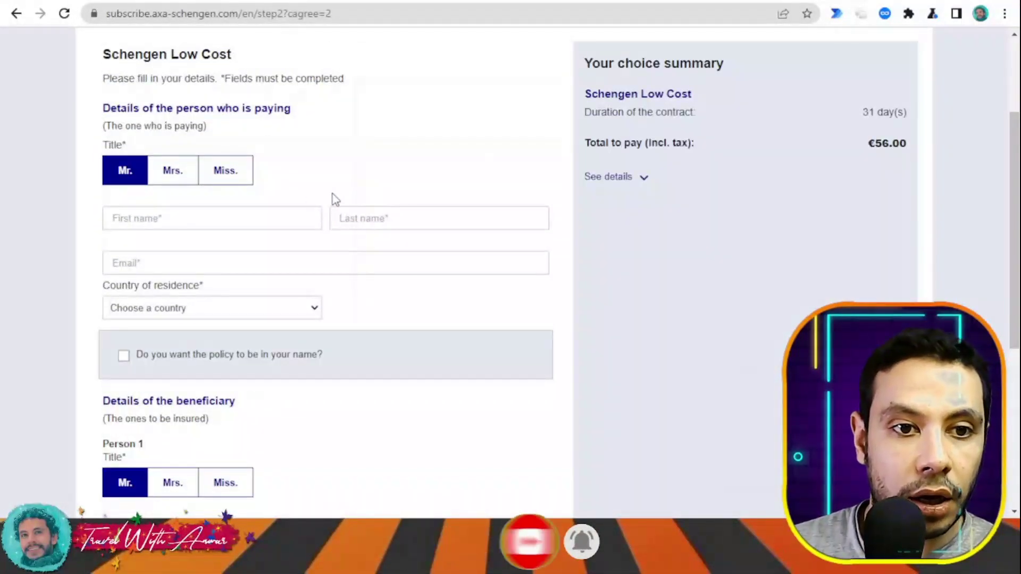
scroll(389, 262, down, 6)
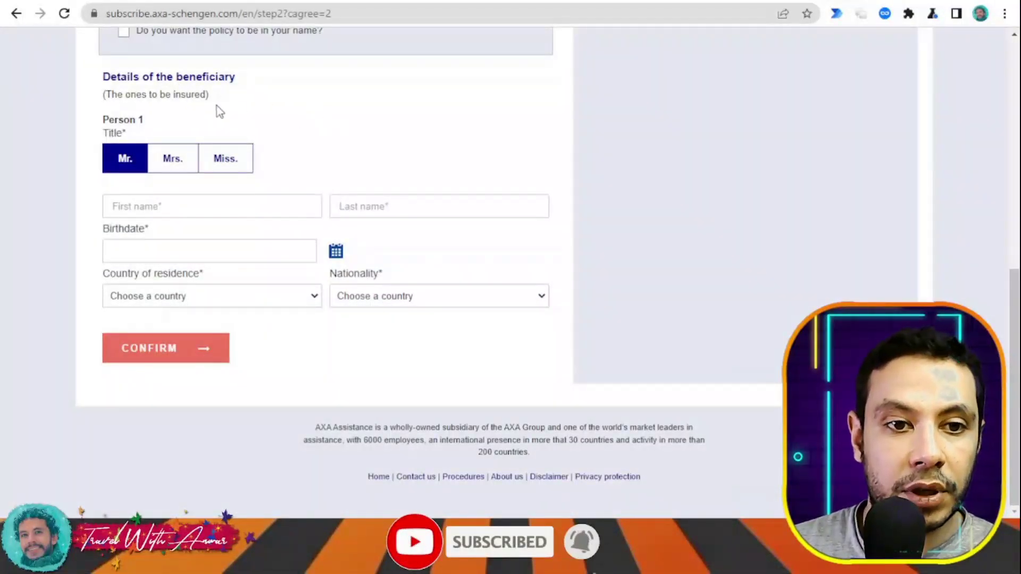
scroll(462, 298, up, 8)
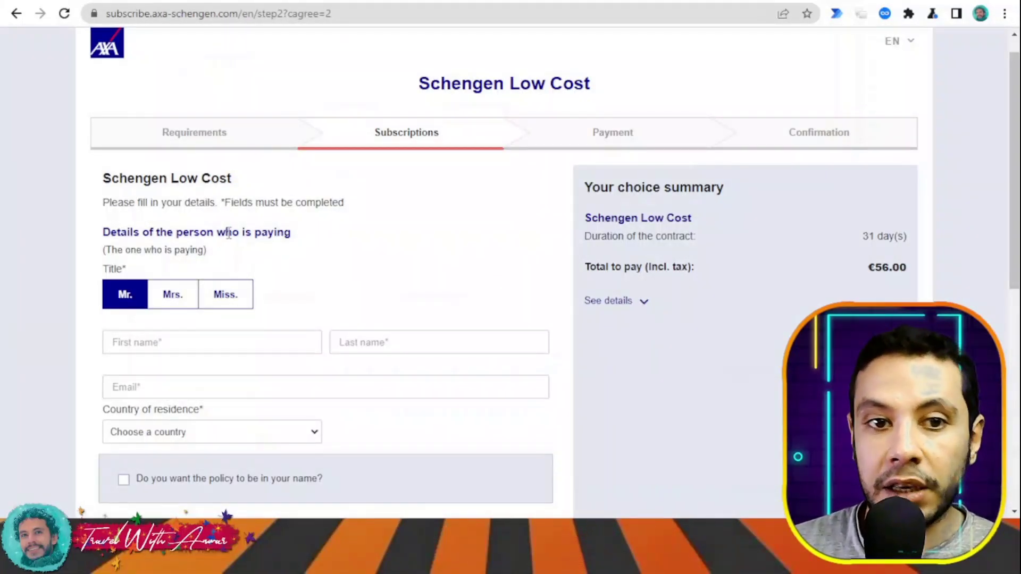
scroll(255, 234, down, 6)
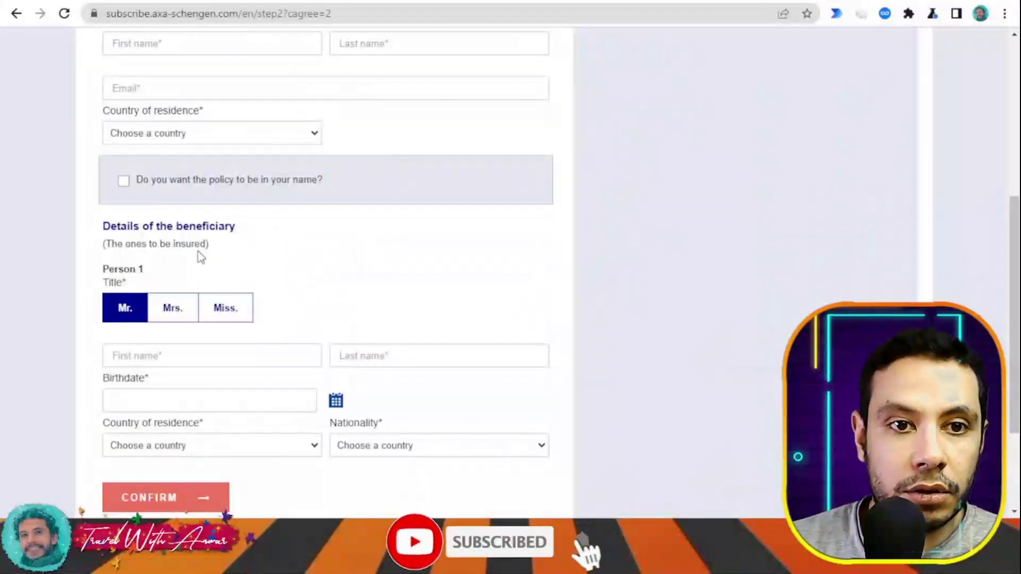
scroll(325, 236, up, 6)
scroll(341, 229, down, 4)
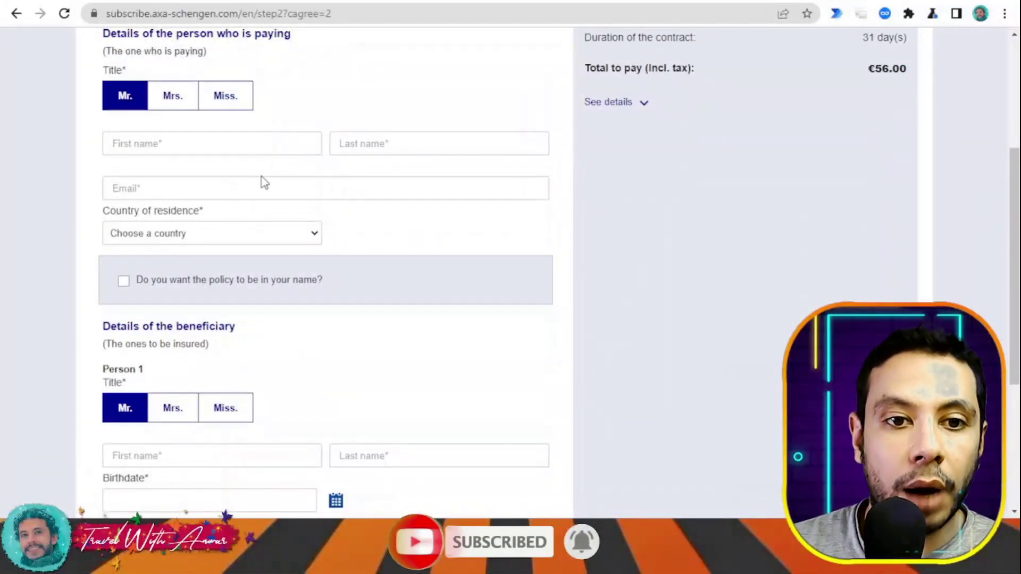
scroll(287, 256, down, 3)
scroll(355, 326, down, 2)
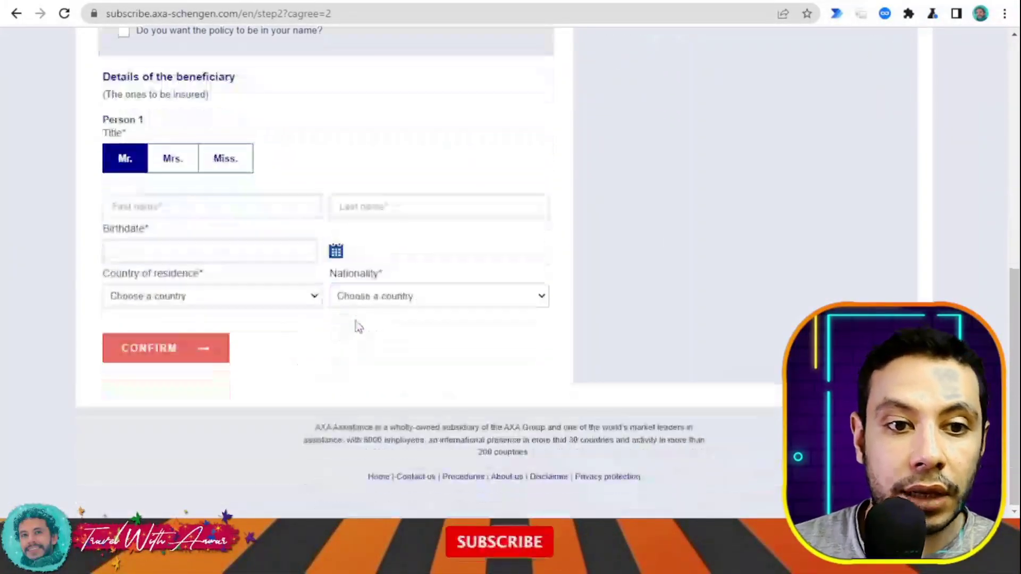
click(189, 351)
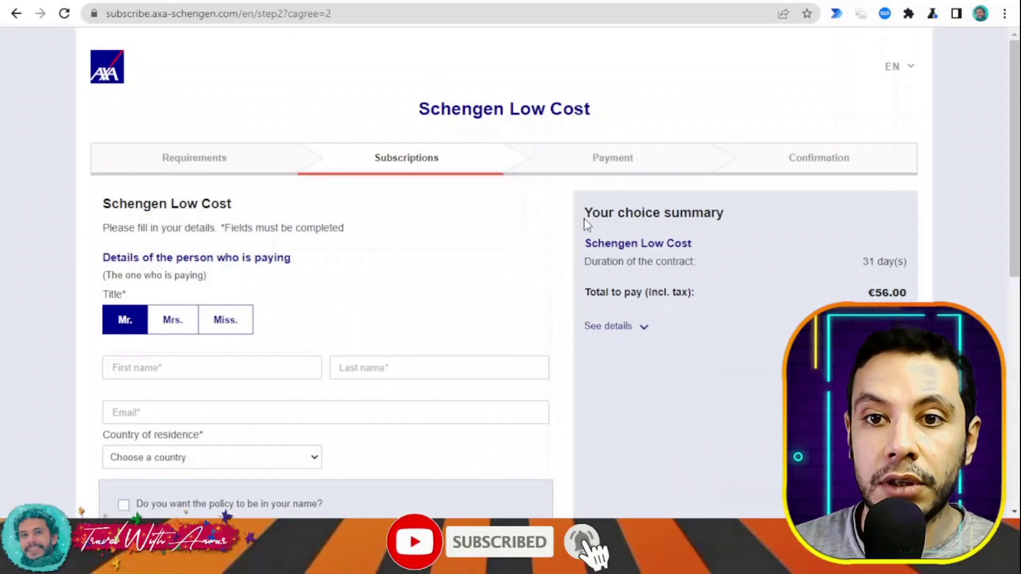